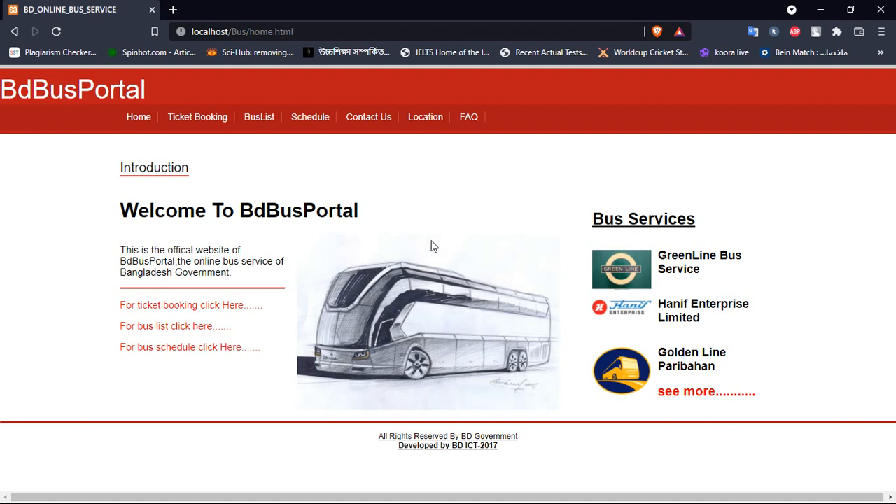
- Open the Ticket Booking page from the home page's top navigation bar
click(201, 122)
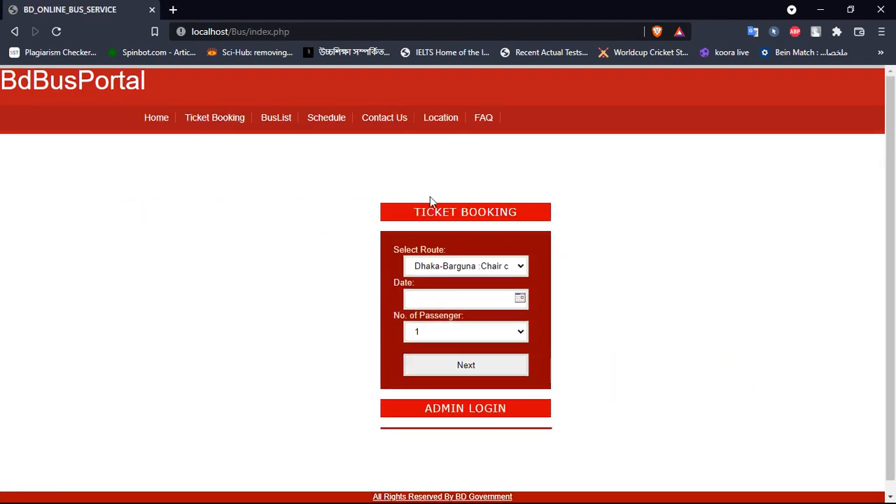
- Visit Ticket Booking, BusList, Schedule, Contact Us, FAQ and Location, ending back on Home
click(478, 215)
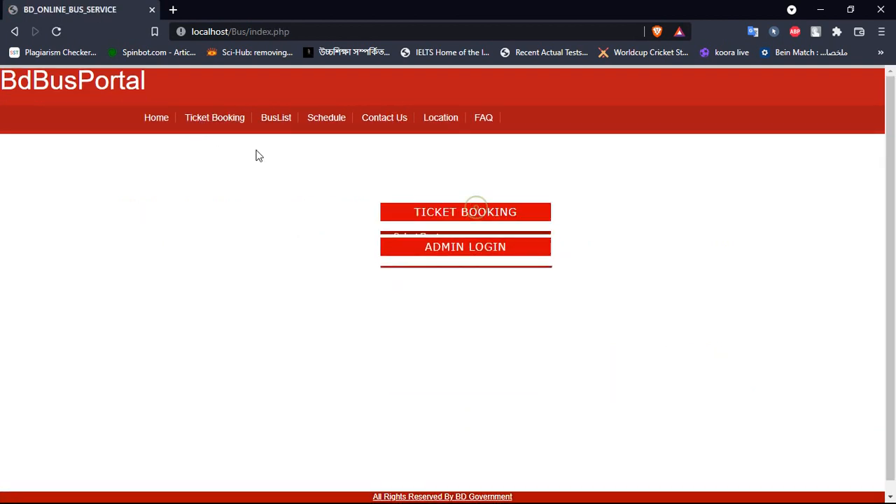
click(156, 119)
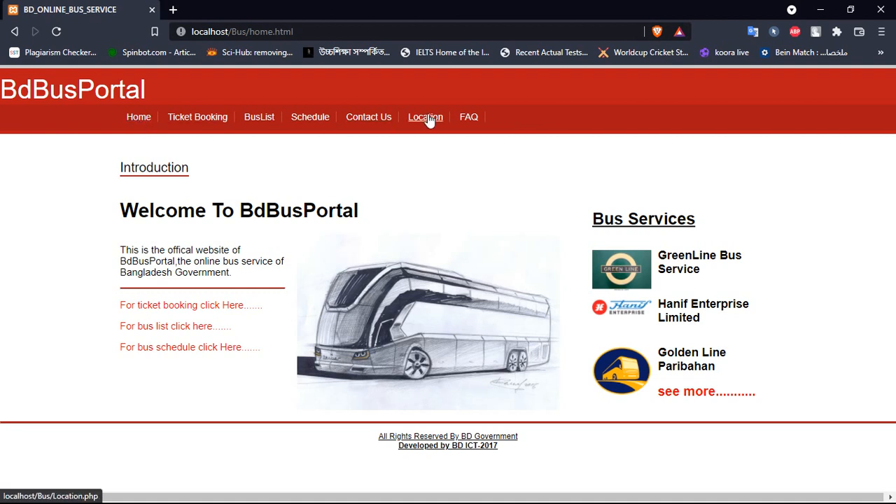
click(187, 124)
click(270, 124)
click(301, 120)
click(364, 121)
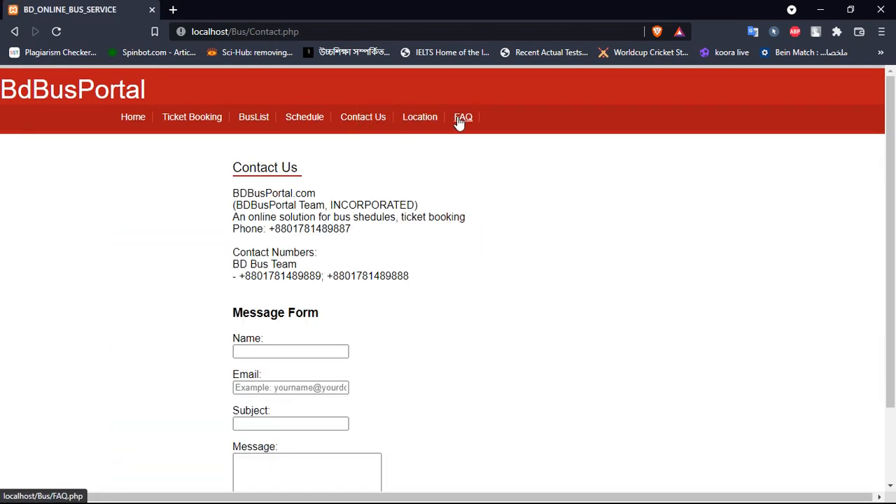
click(462, 121)
click(420, 117)
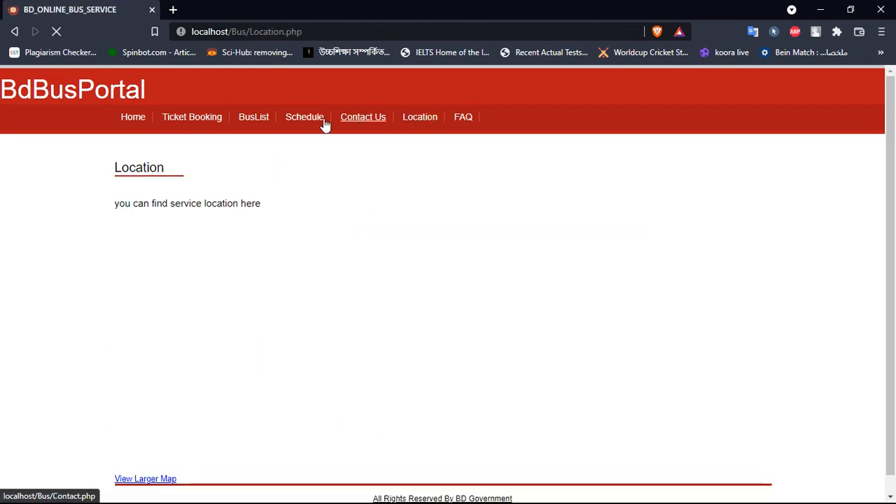
click(134, 120)
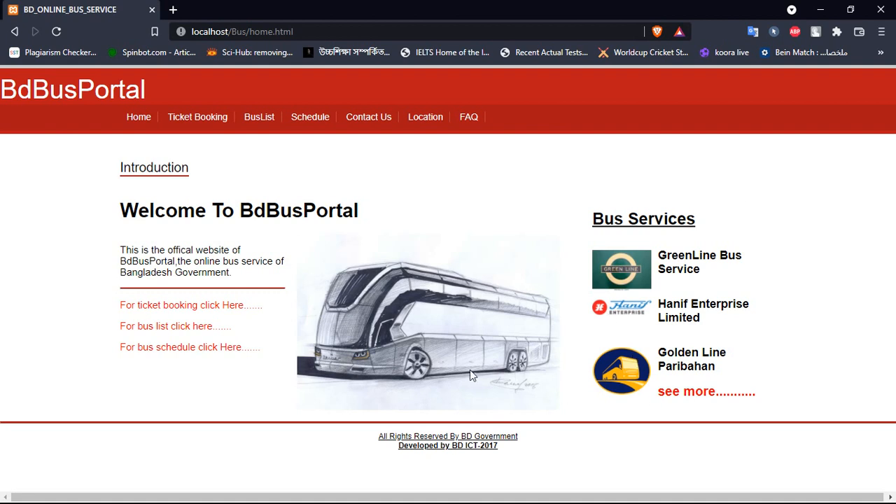
- Follow the home page's 'For ticket booking click Here' link to the booking form
click(202, 308)
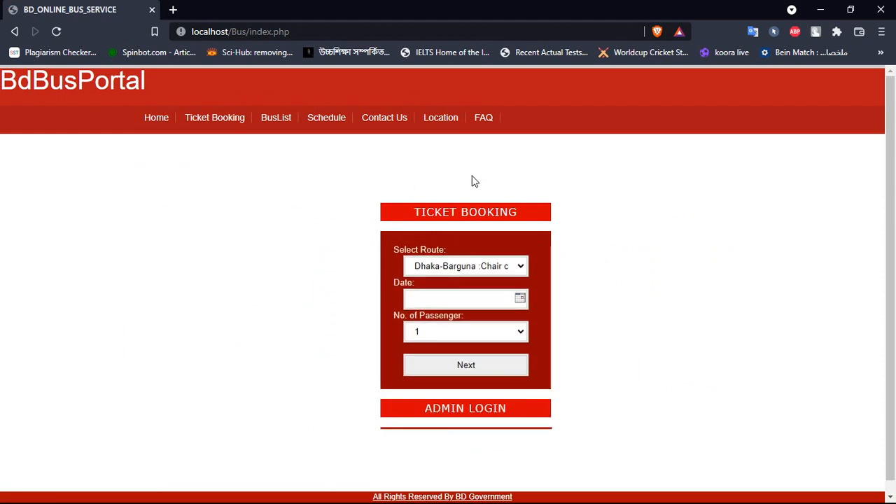
- Toggle the TICKET BOOKING form closed and open again, then go back Home
click(477, 219)
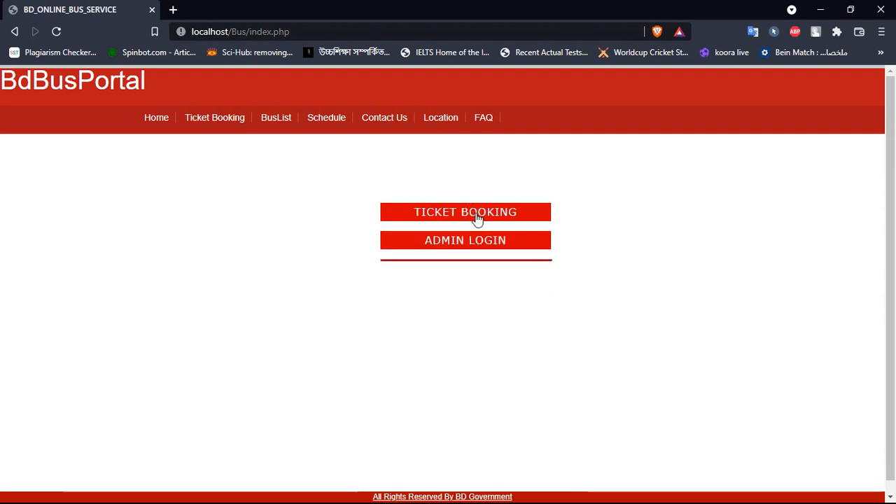
click(477, 218)
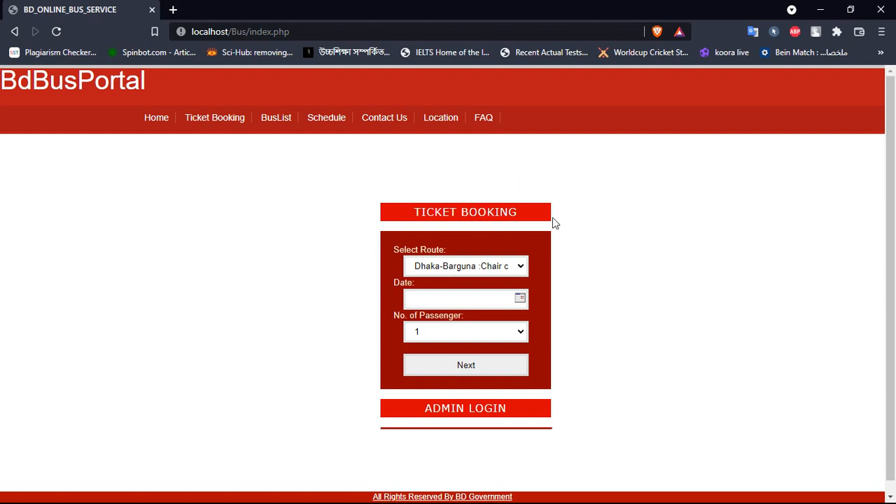
click(155, 123)
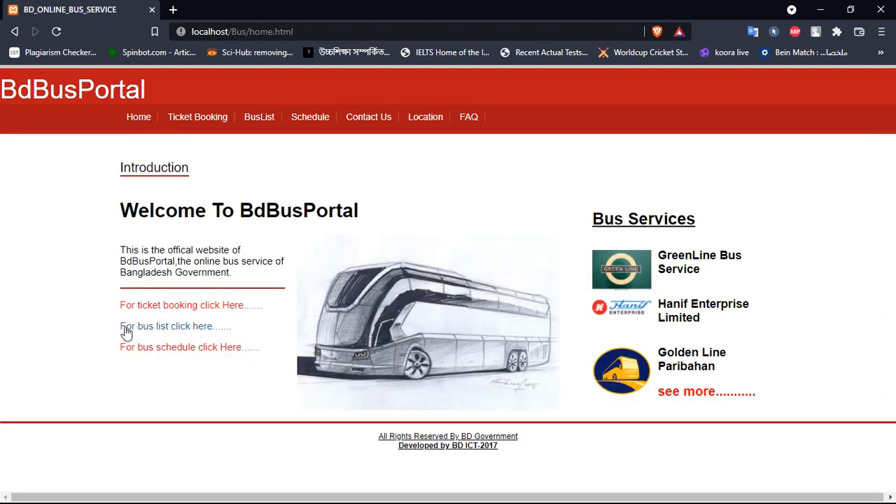
click(193, 329)
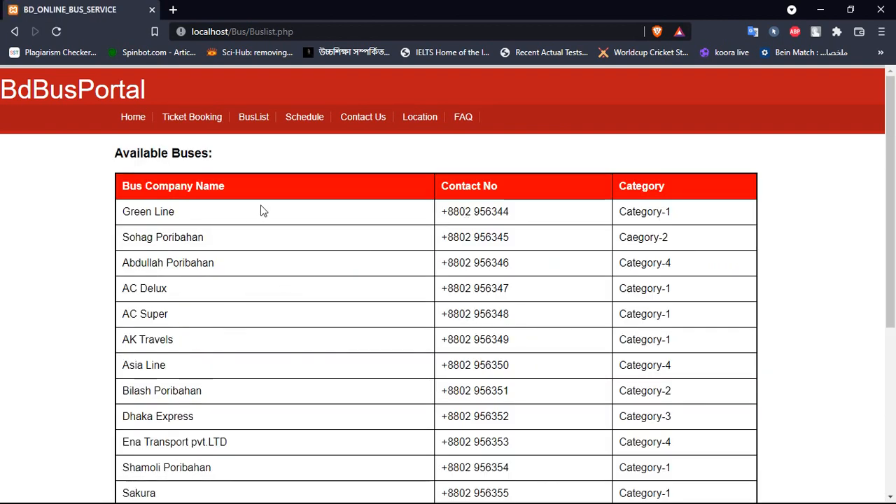
scroll(241, 266, down, 2)
scroll(239, 266, up, 2)
scroll(677, 274, down, 1)
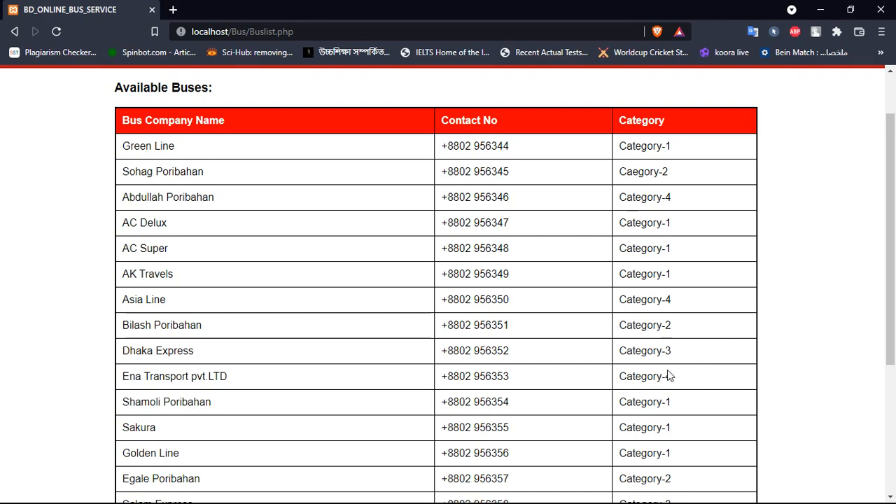
scroll(668, 374, down, 3)
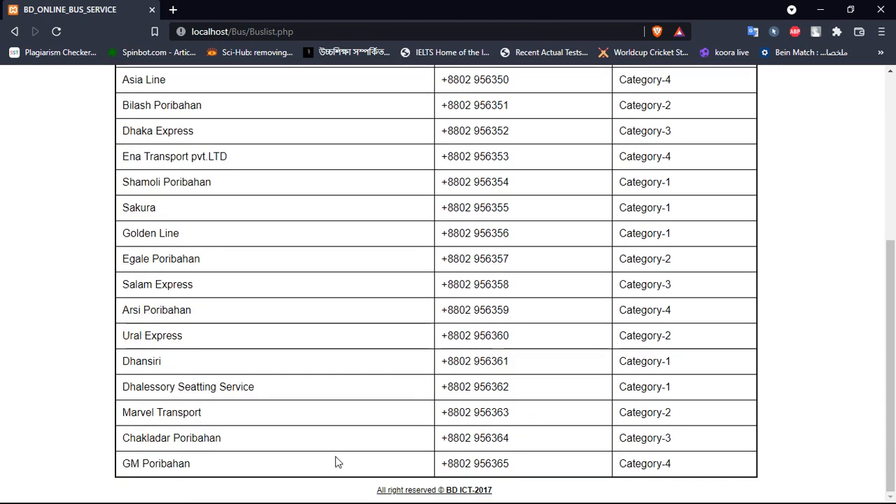
scroll(343, 441, up, 4)
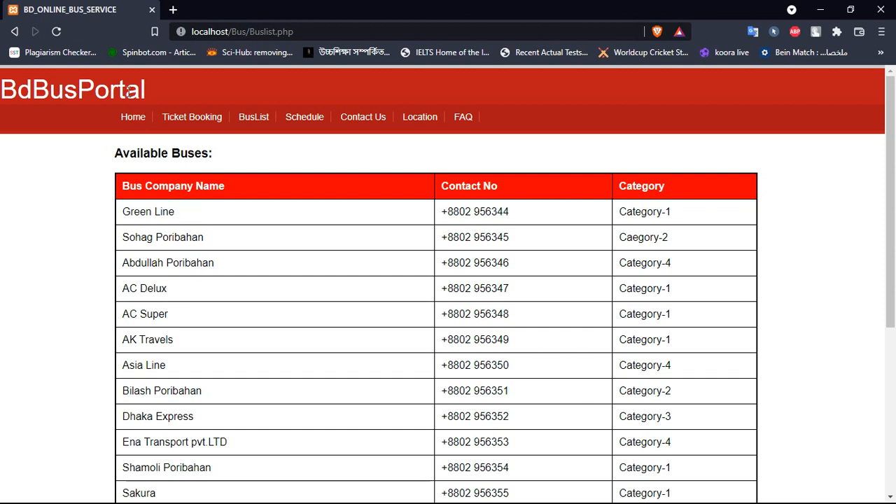
click(132, 119)
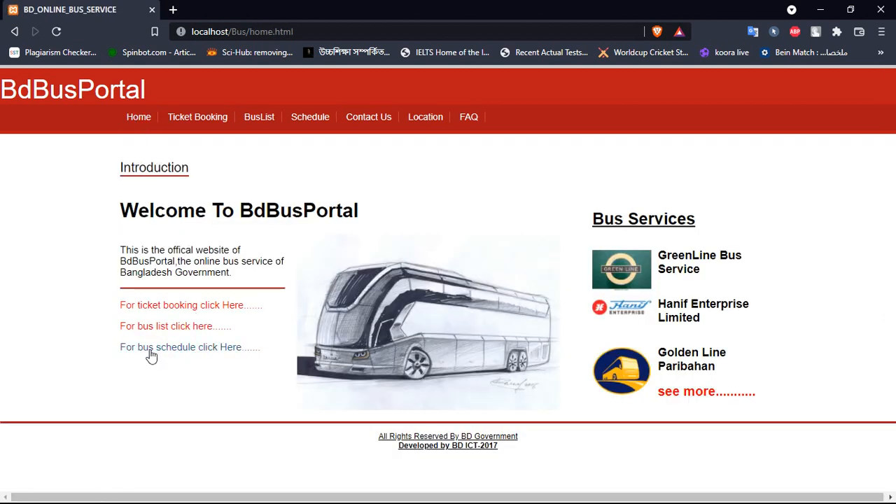
- Open the bus schedule, skim its first-page table, and go to the 2nd page
click(192, 350)
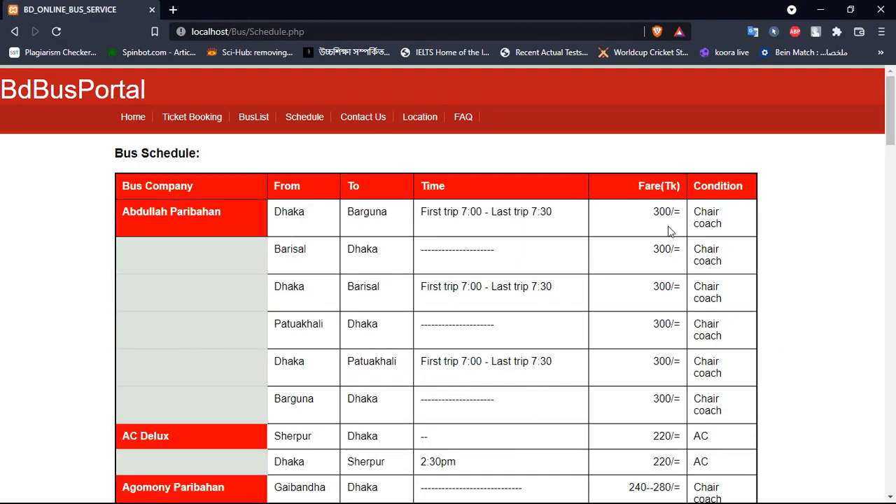
scroll(722, 244, down, 15)
scroll(544, 378, up, 7)
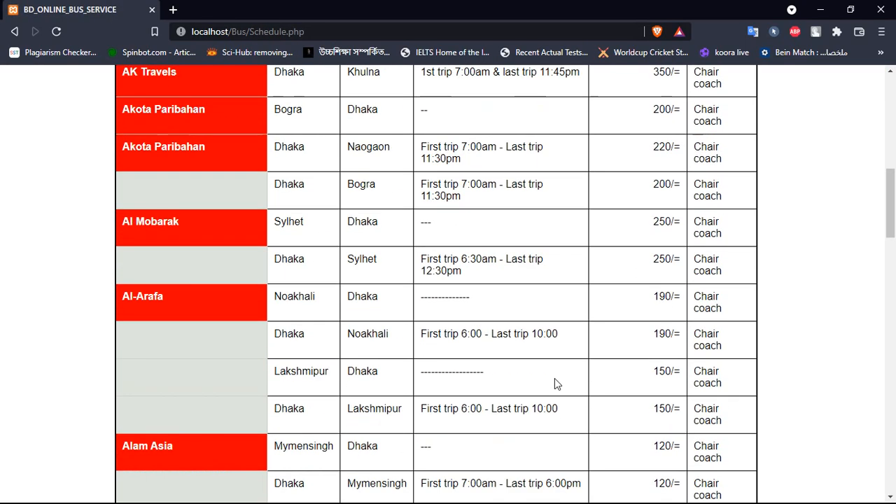
scroll(555, 379, up, 8)
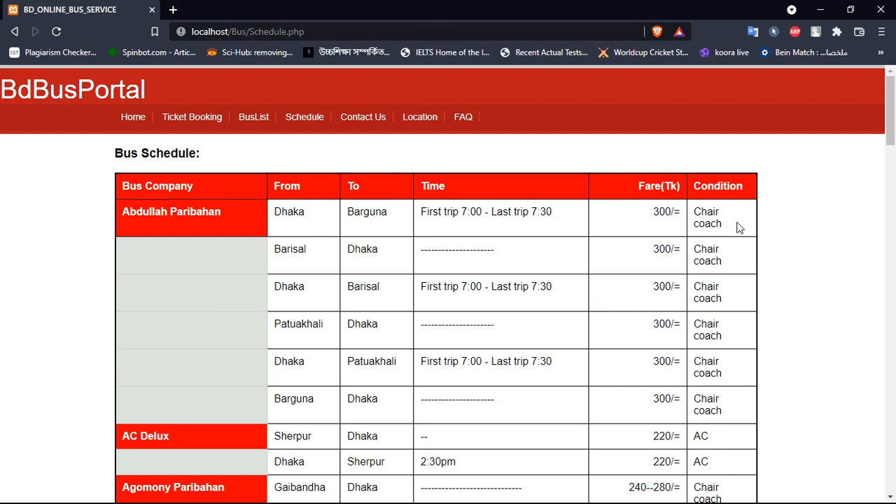
scroll(735, 241, down, 1)
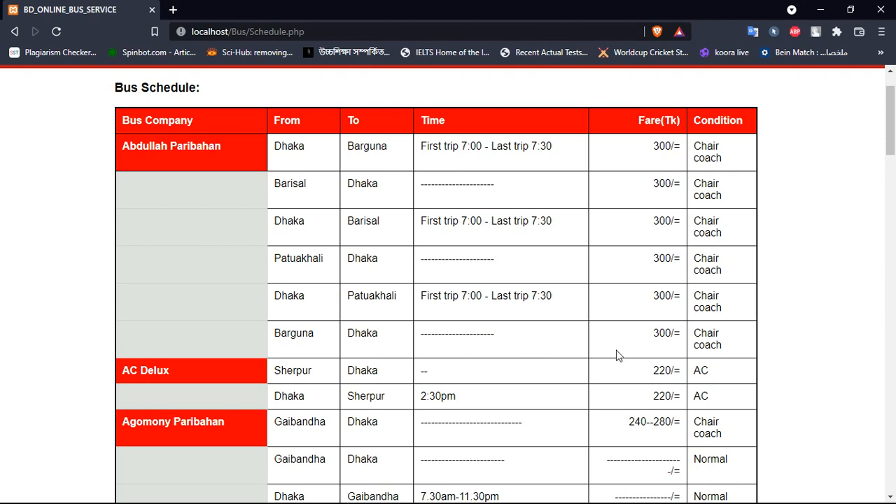
scroll(658, 358, down, 1)
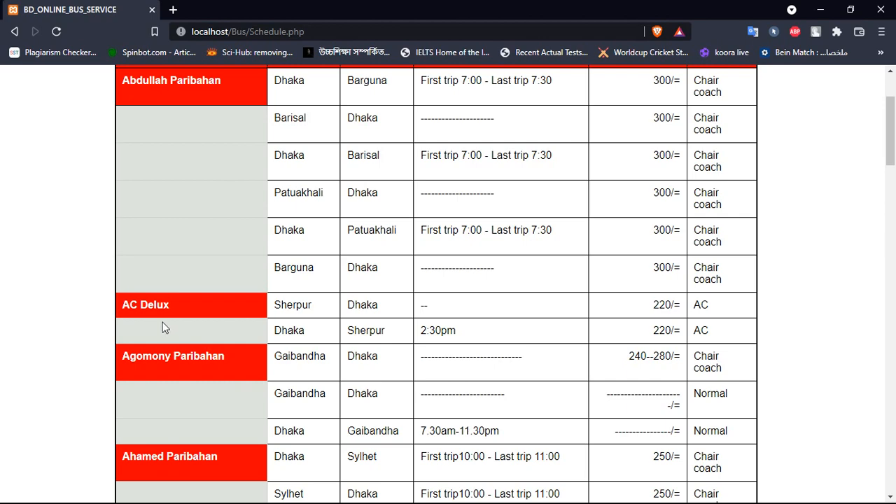
scroll(370, 336, down, 15)
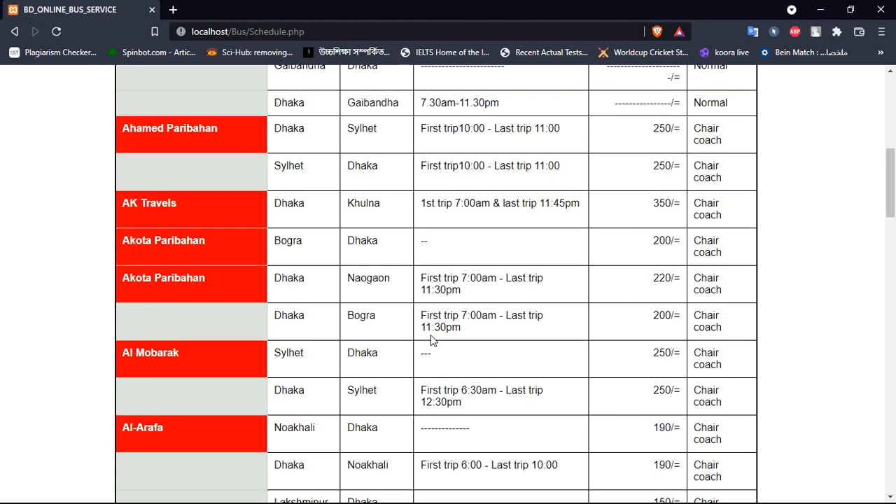
scroll(538, 320, down, 15)
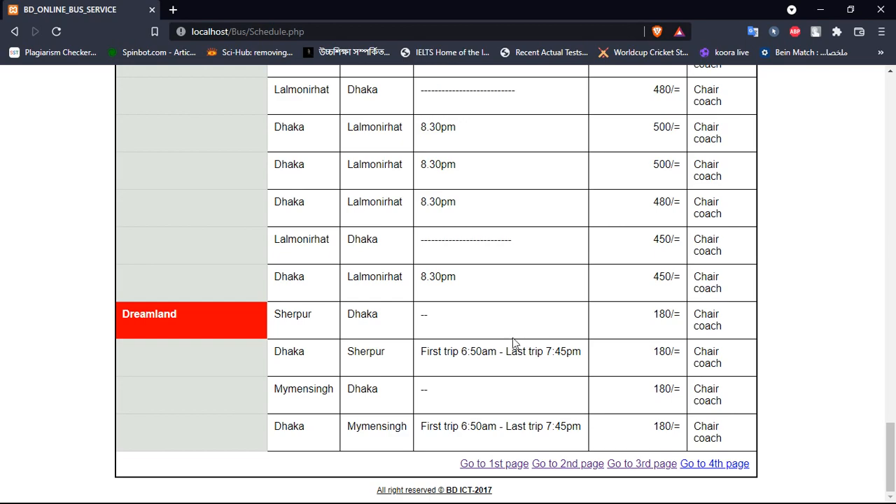
click(568, 465)
- Go to the 3rd schedule page and scroll through its routes and fares
scroll(569, 470, down, 5)
scroll(569, 470, down, 10)
click(638, 465)
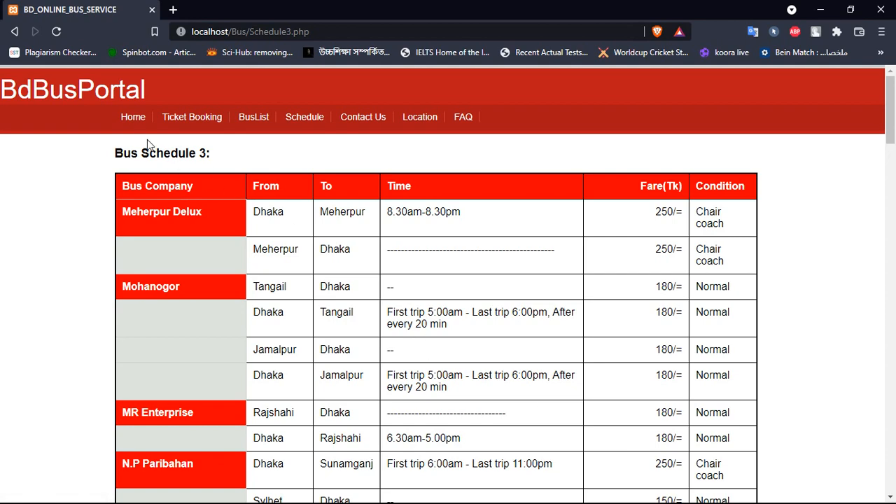
scroll(488, 327, down, 1)
scroll(490, 336, down, 3)
scroll(494, 348, up, 5)
scroll(494, 350, down, 10)
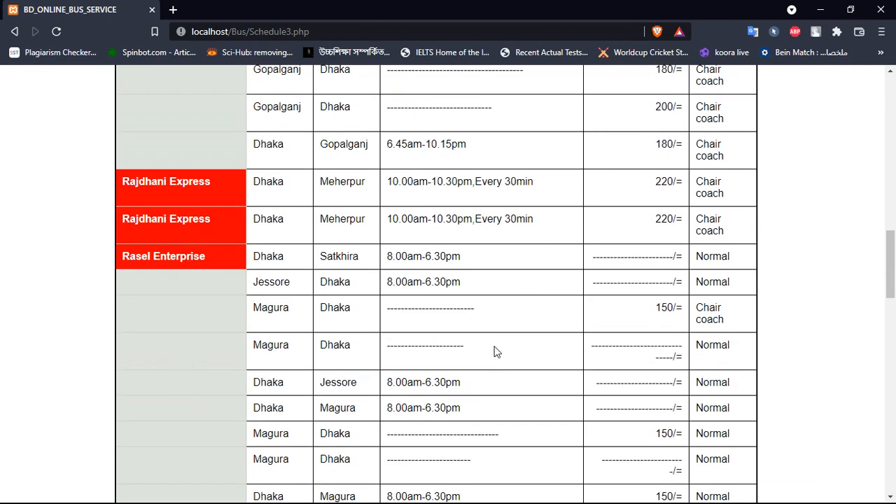
scroll(495, 350, down, 12)
scroll(494, 351, up, 20)
scroll(495, 346, up, 3)
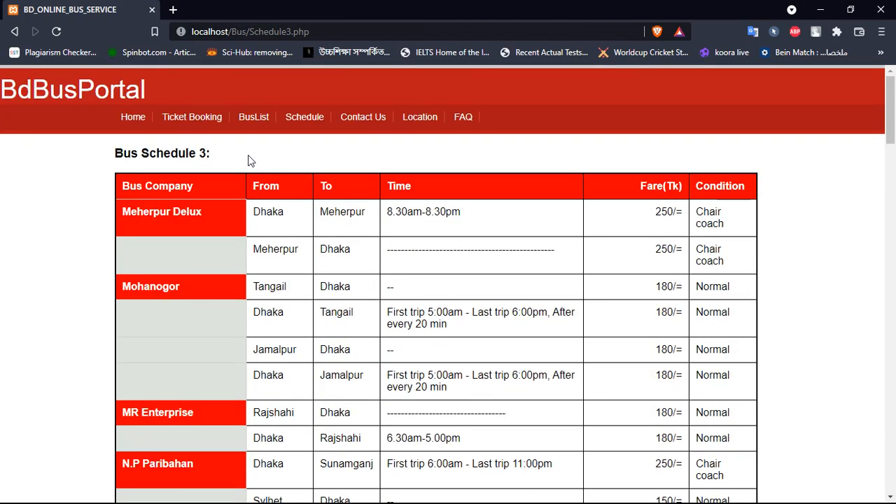
- Pass through Schedule, Home, BusList and Schedule again, ending on Contact Us
click(293, 121)
click(129, 122)
click(262, 124)
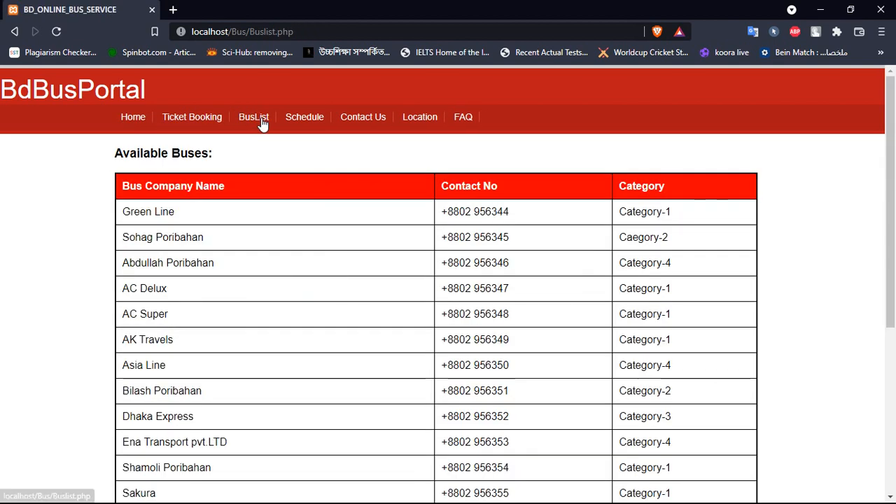
scroll(248, 384, down, 2)
scroll(259, 306, up, 2)
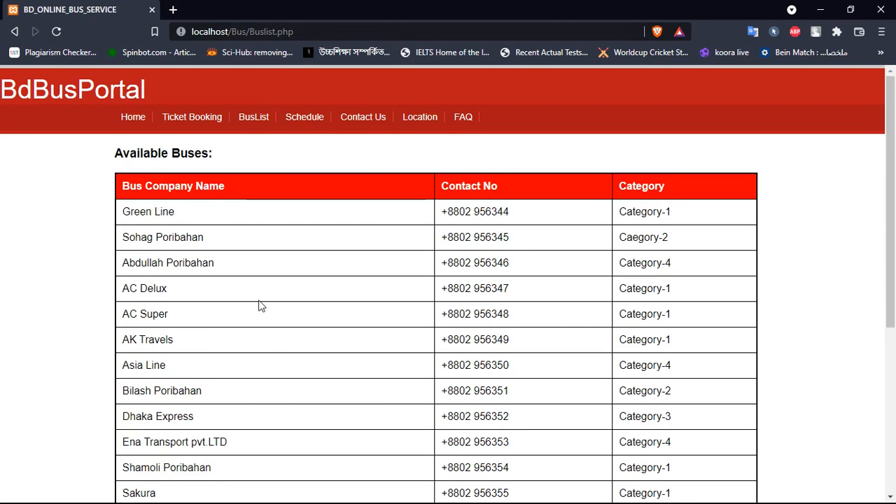
click(304, 120)
scroll(320, 250, down, 2)
scroll(322, 249, up, 2)
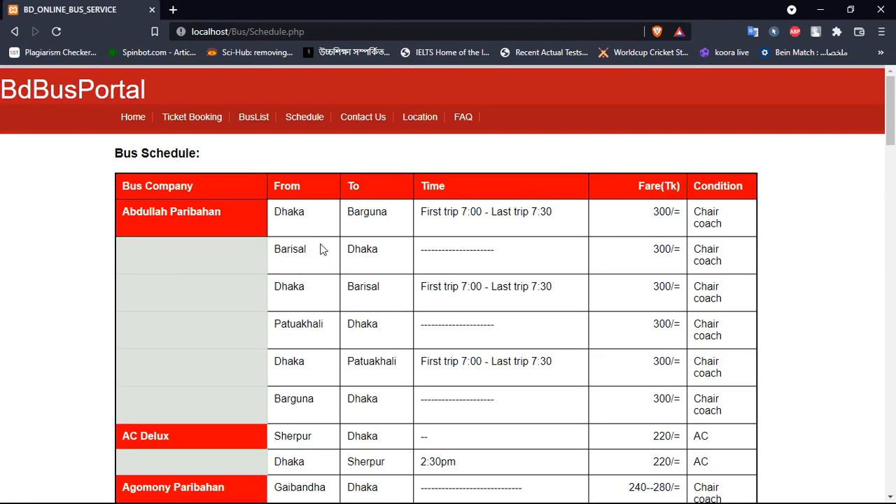
click(365, 120)
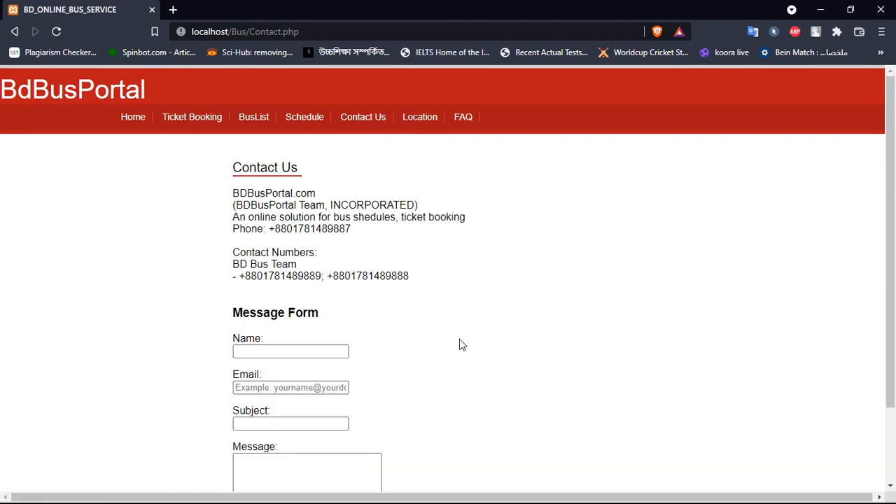
scroll(460, 339, down, 2)
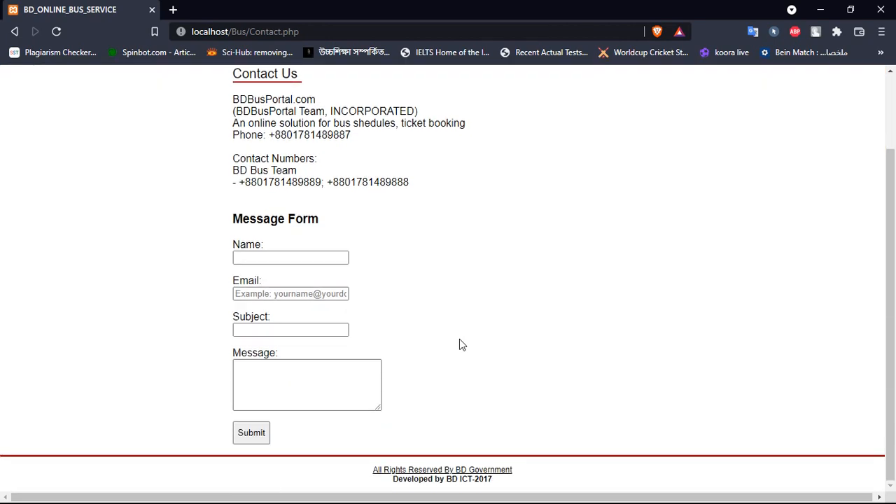
scroll(459, 339, up, 2)
click(333, 340)
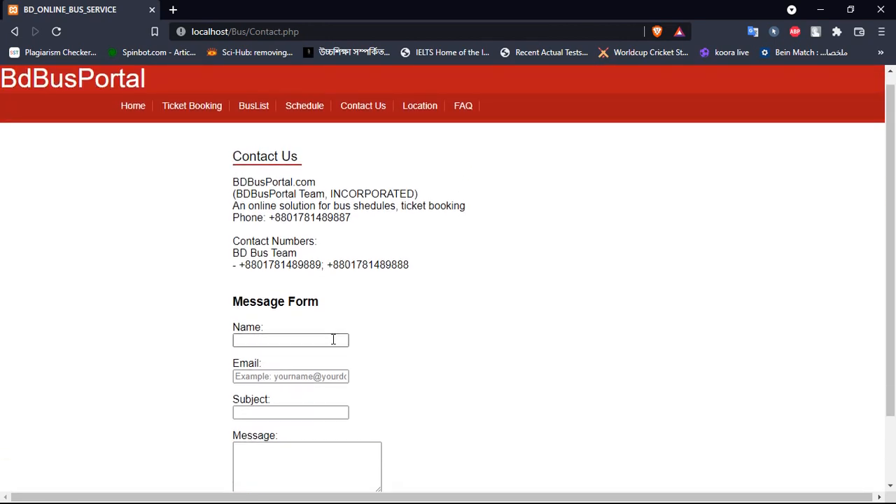
scroll(462, 336, down, 1)
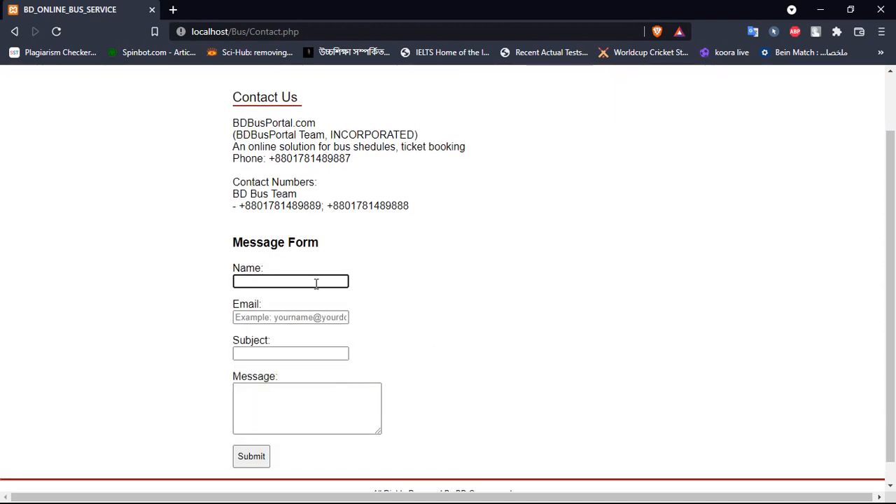
click(282, 401)
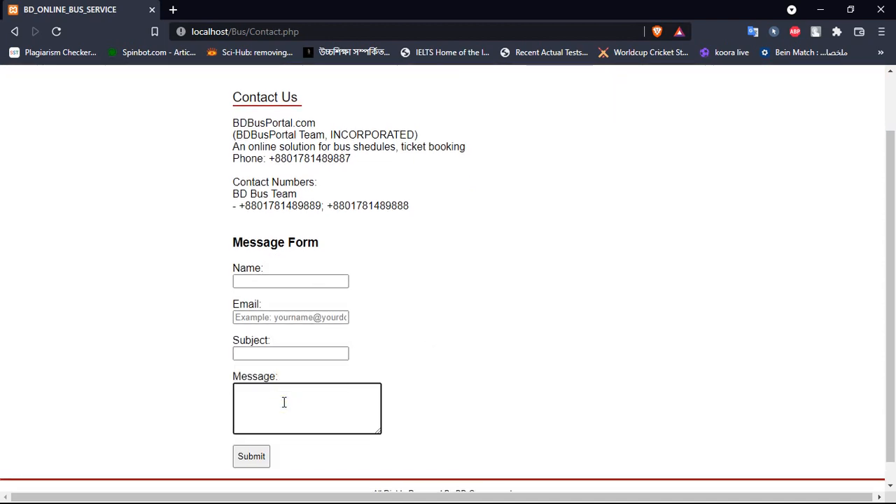
click(306, 279)
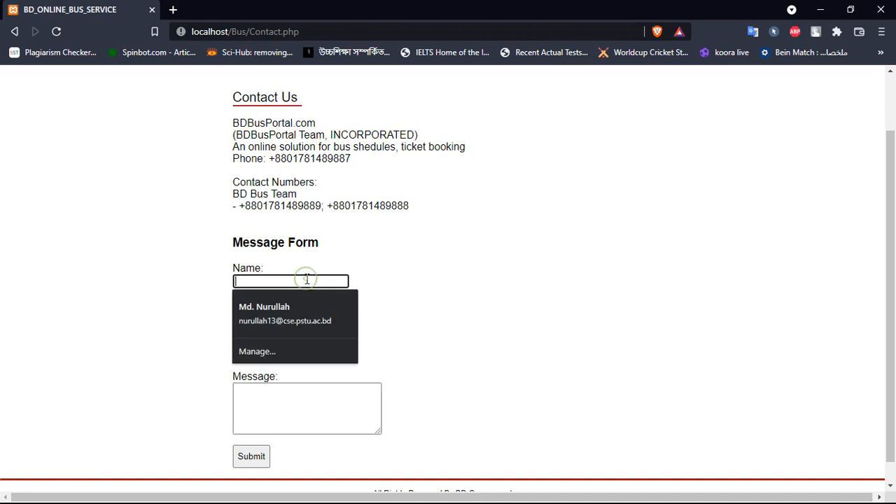
click(392, 287)
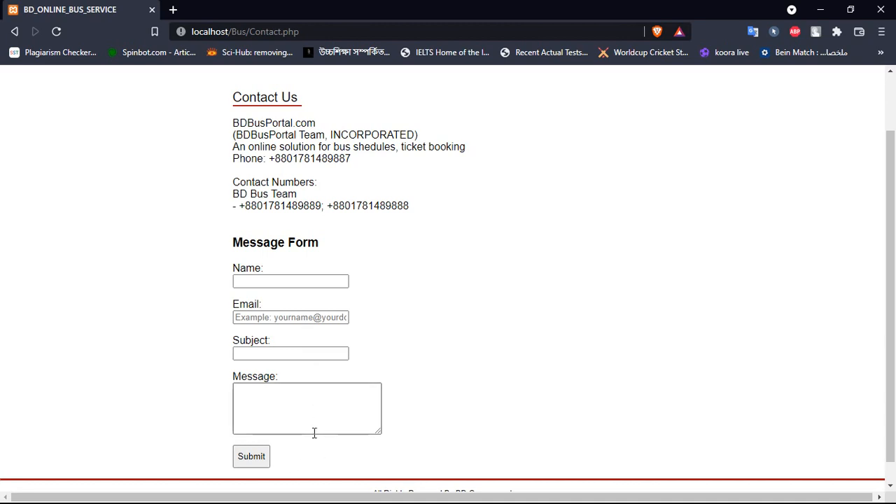
scroll(413, 368, up, 1)
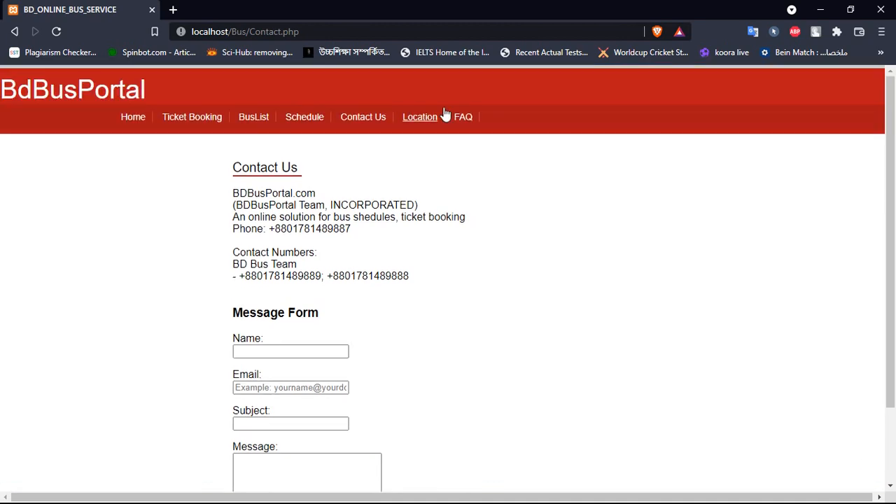
- Skim the FAQ answers down and back up, then go to the Location page
click(462, 119)
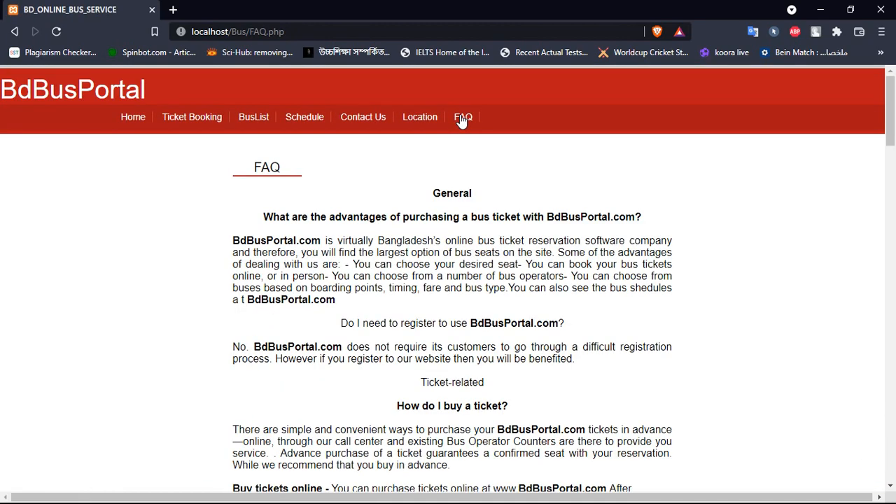
scroll(427, 355, down, 1)
scroll(426, 355, down, 10)
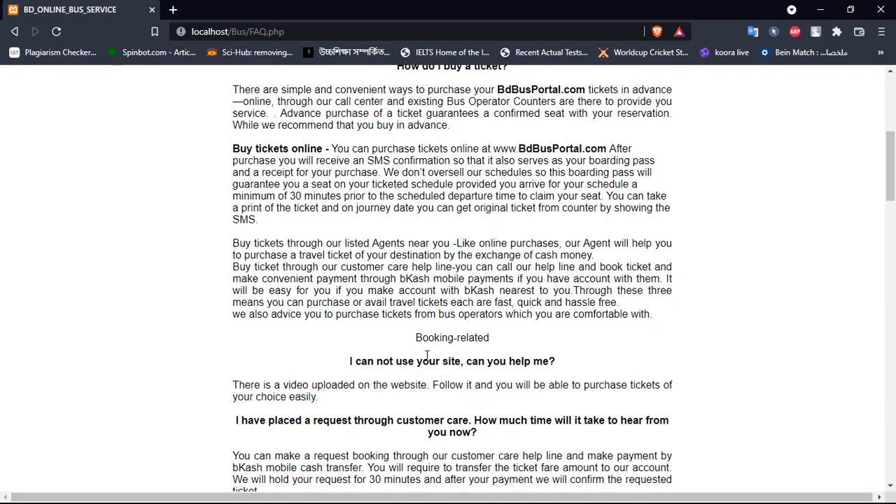
scroll(426, 360, down, 4)
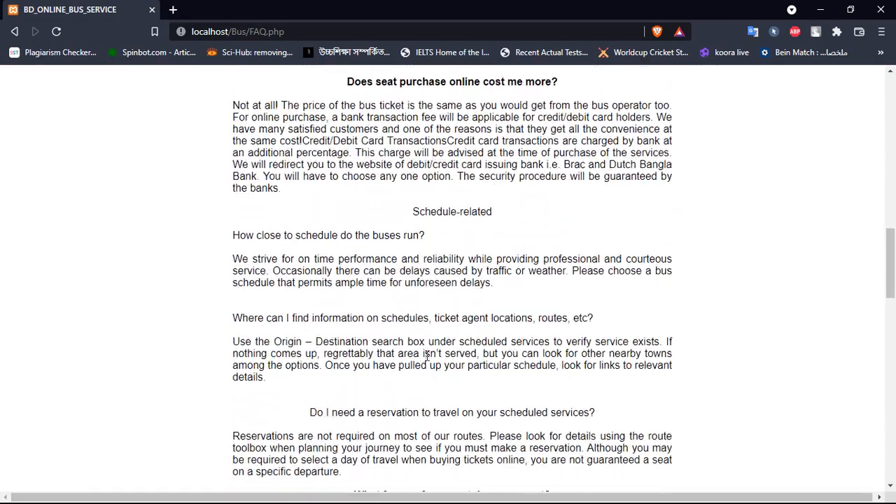
scroll(426, 360, up, 1)
scroll(426, 360, up, 13)
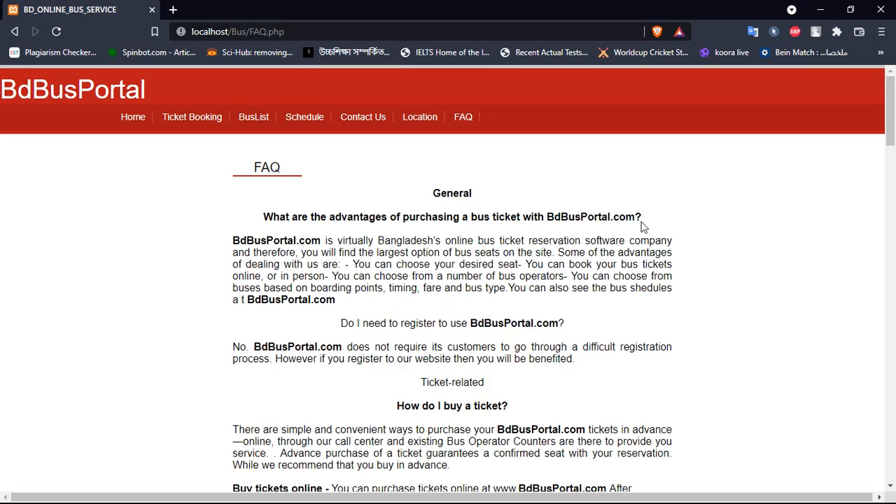
click(420, 117)
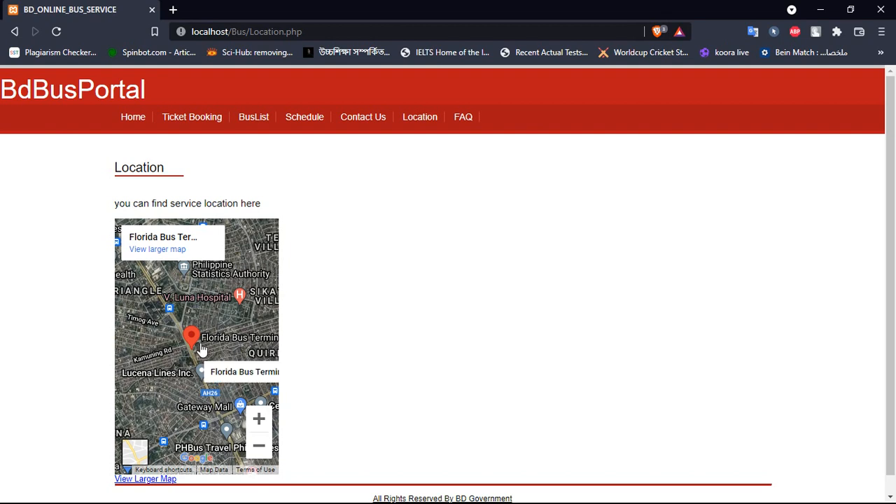
- Open 'View Larger Map' for Florida Bus Terminal in a new tab and switch to it
scroll(388, 336, down, 1)
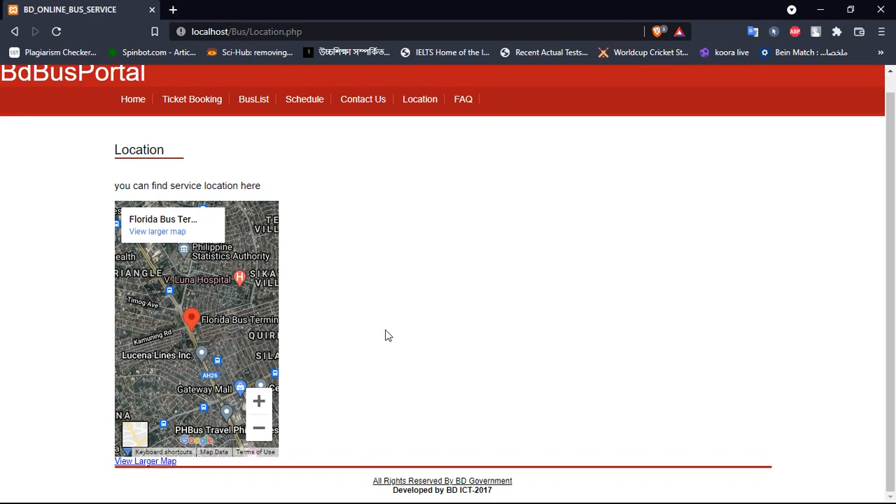
right_click(149, 464)
click(184, 310)
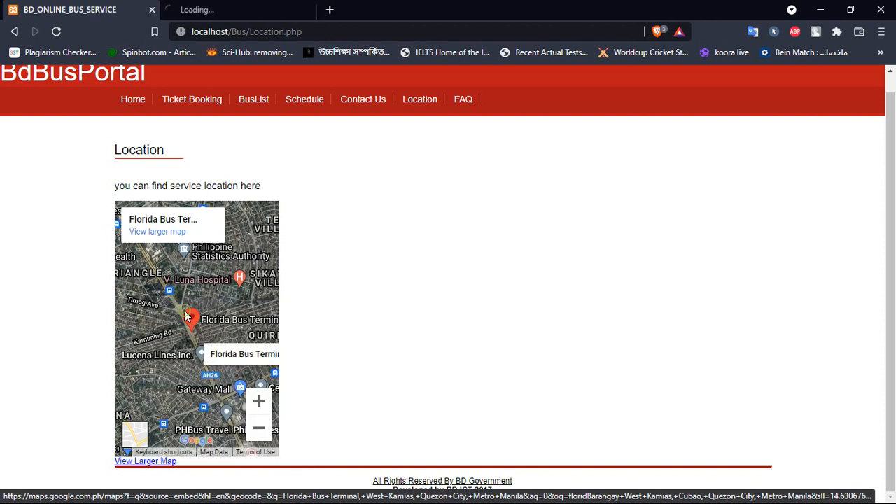
click(230, 7)
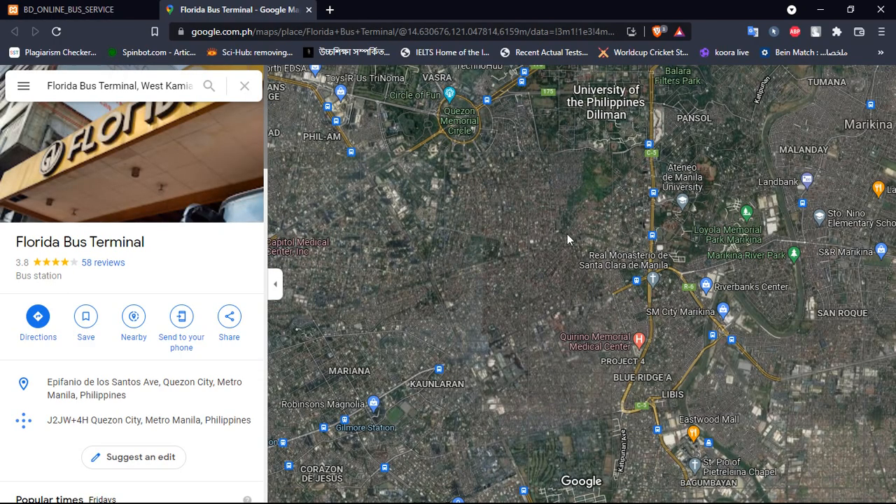
- Zoom in on the Florida Bus Terminal marker, then close the Google Maps tab
scroll(443, 294, up, 1)
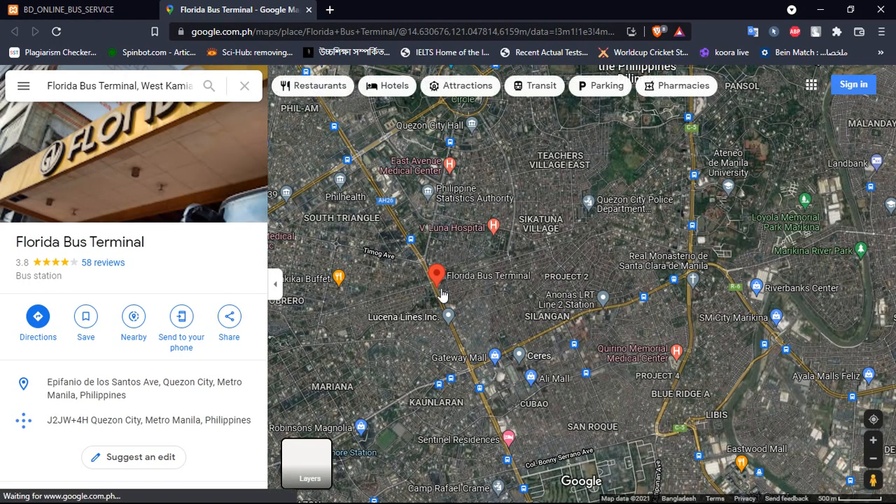
scroll(441, 294, up, 1)
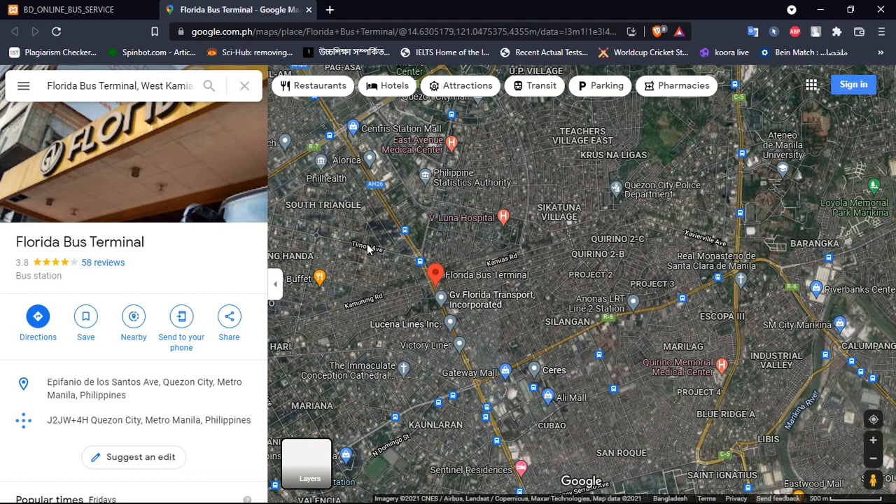
click(308, 9)
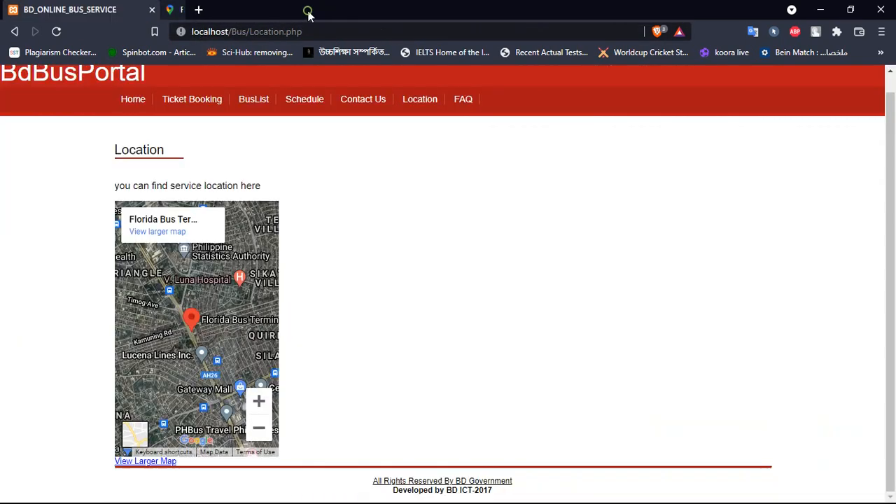
- From Home, open GreenLine Bus Service's site (greenlinebd.com) in a new tab and view it
click(133, 99)
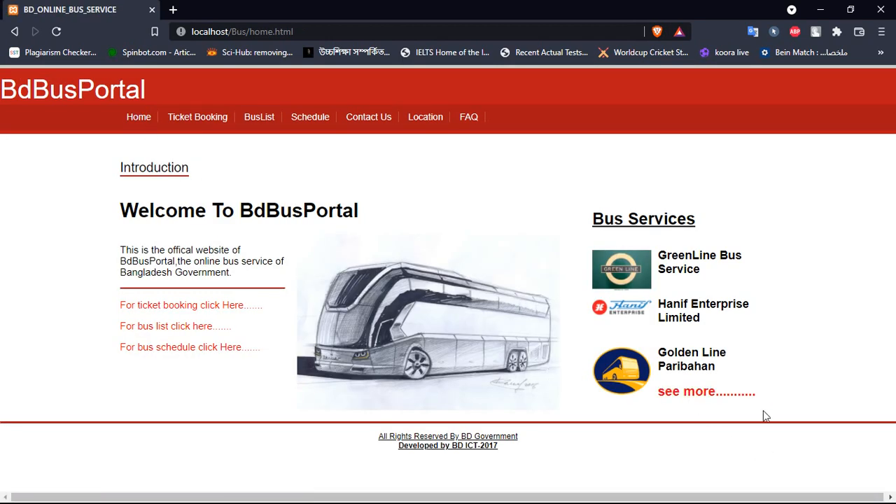
right_click(684, 265)
click(690, 272)
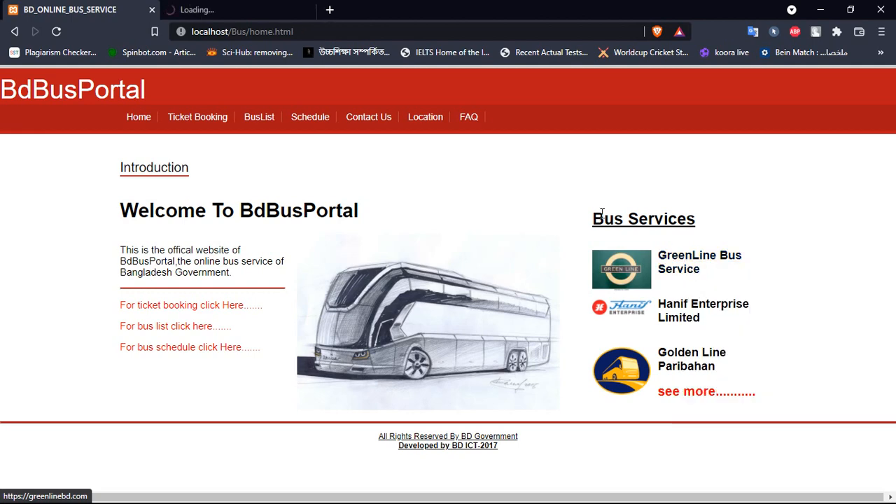
click(216, 8)
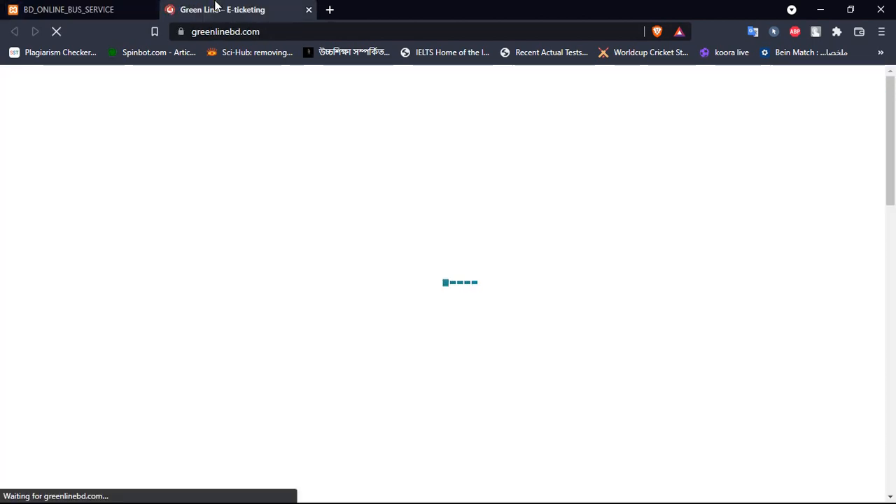
- Scroll through the Green Line Paribahan home page, then switch back to the BD_ONLINE_BUS_SERVICE tab
scroll(338, 223, down, 3)
scroll(341, 230, up, 3)
scroll(345, 225, down, 2)
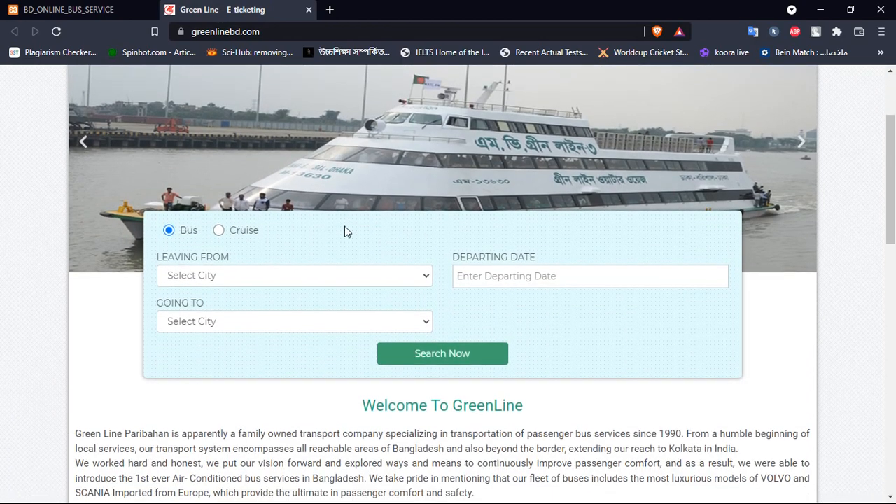
scroll(344, 230, up, 2)
scroll(359, 240, down, 5)
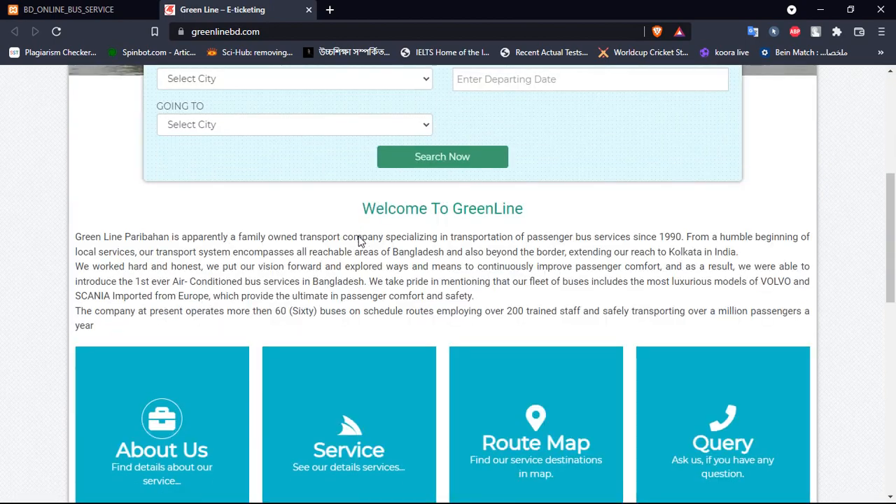
scroll(476, 309, down, 4)
scroll(476, 306, up, 9)
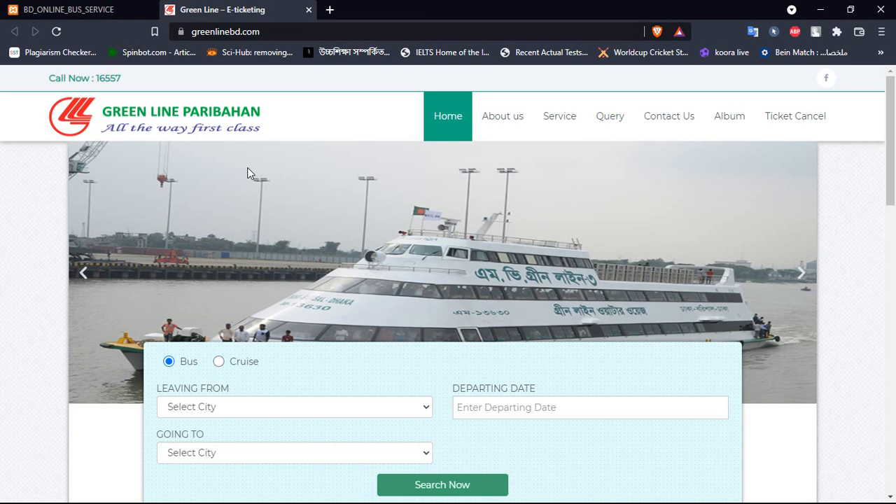
scroll(247, 168, down, 1)
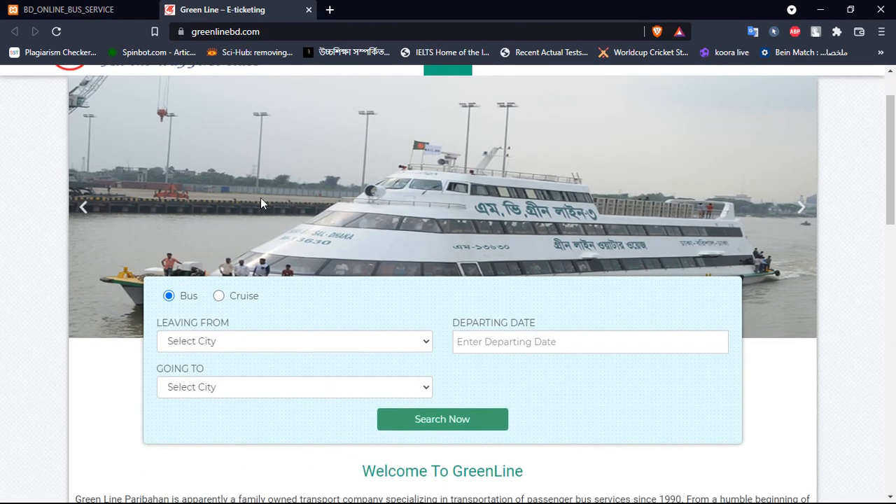
click(75, 9)
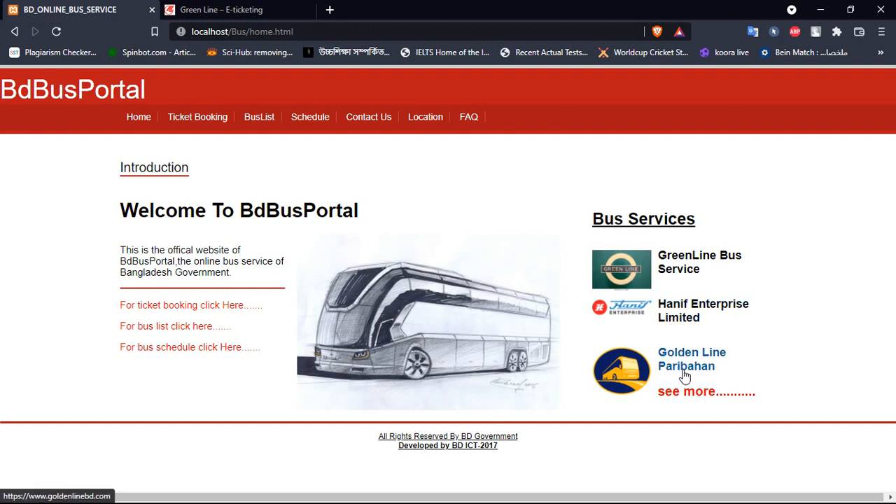
- Look over the full Available Buses list via 'see more', then return Home
click(704, 400)
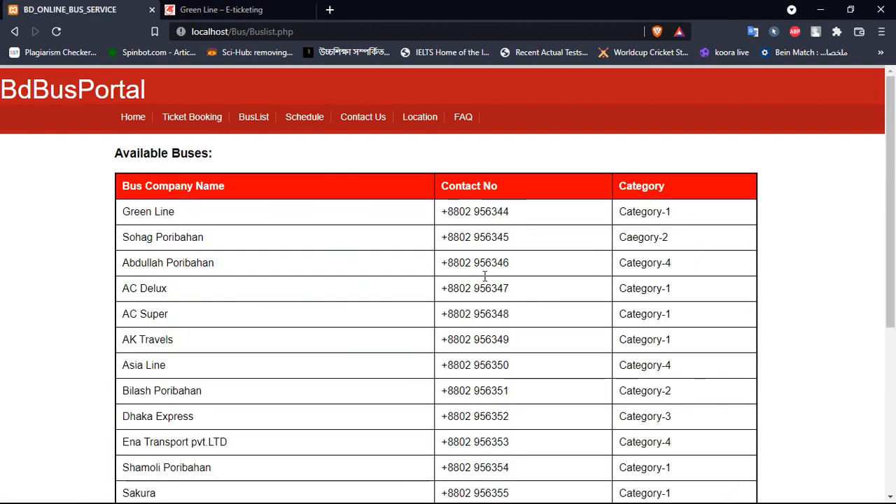
scroll(570, 294, down, 4)
scroll(570, 296, up, 4)
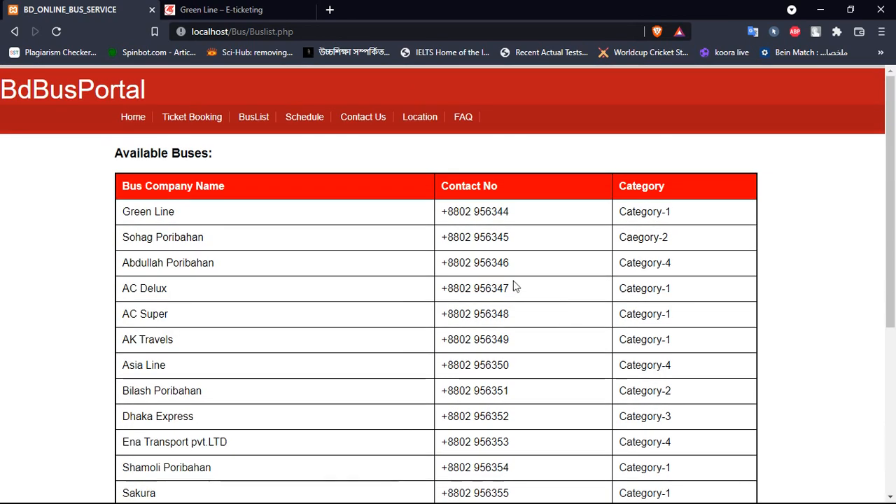
click(130, 119)
- Book the Dhaka-Barishal 11.00 am chair coach for 29/11/2021 with 3 passengers and continue
click(193, 121)
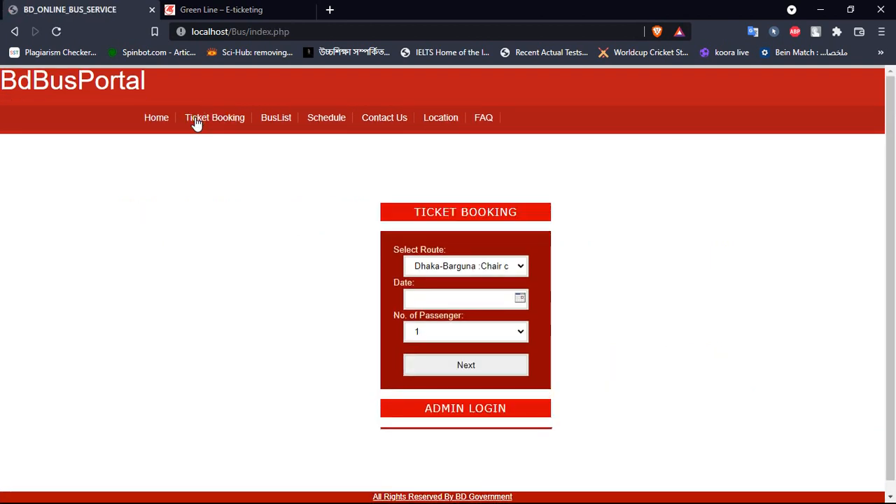
click(508, 274)
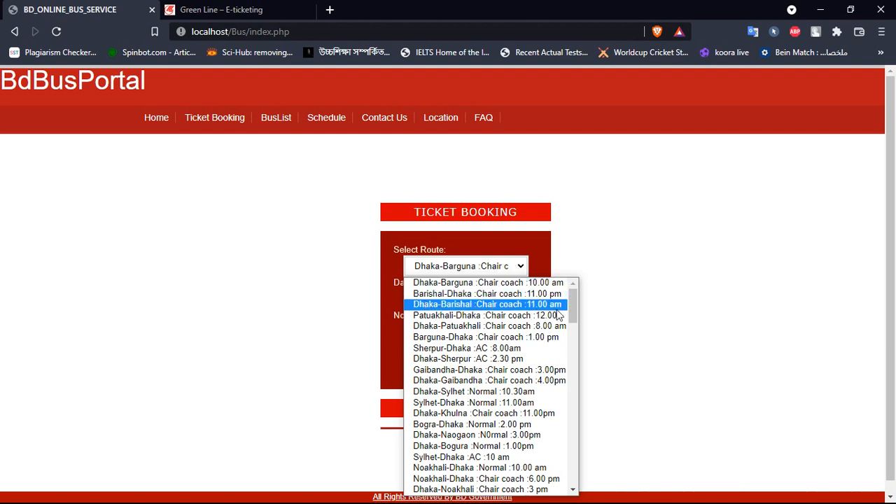
click(509, 306)
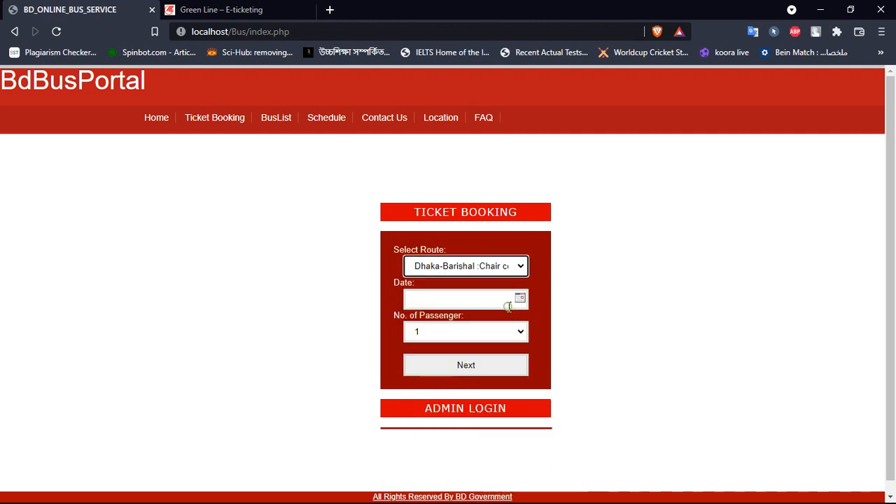
click(521, 300)
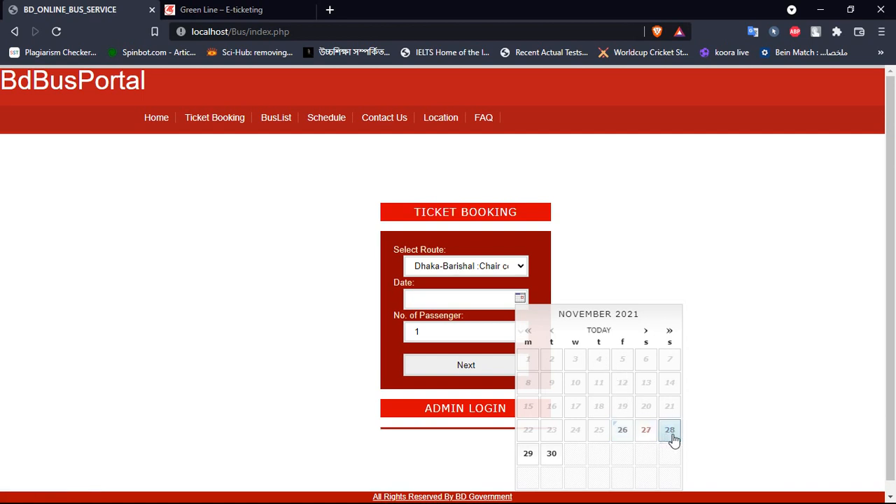
click(529, 457)
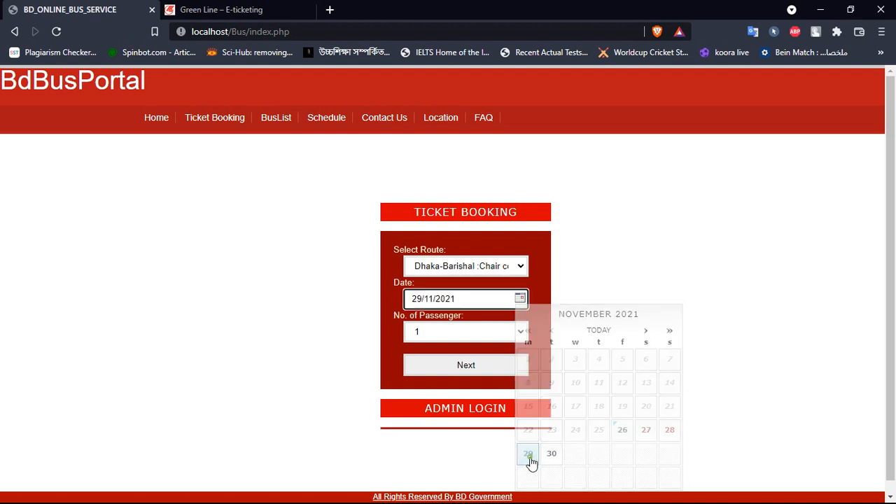
click(518, 337)
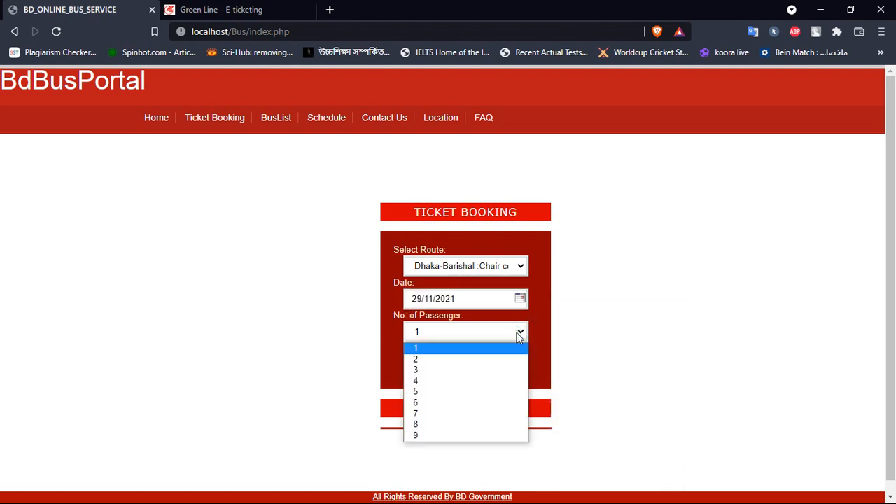
click(422, 373)
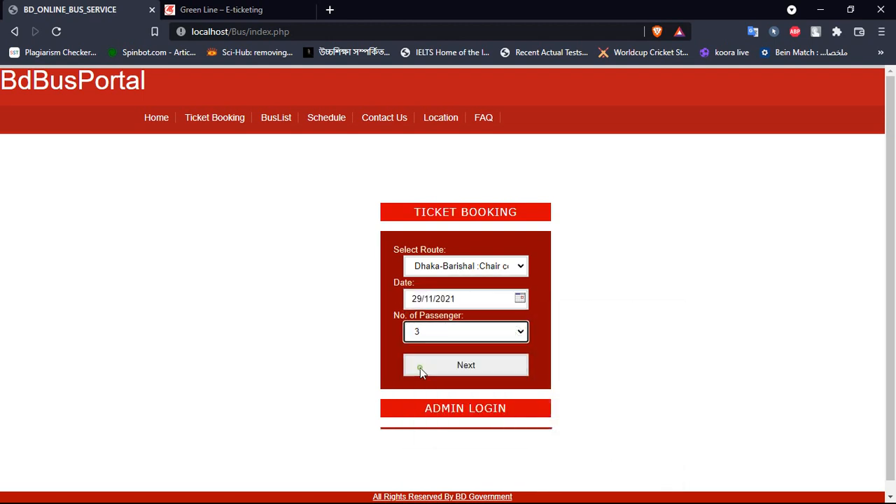
click(471, 371)
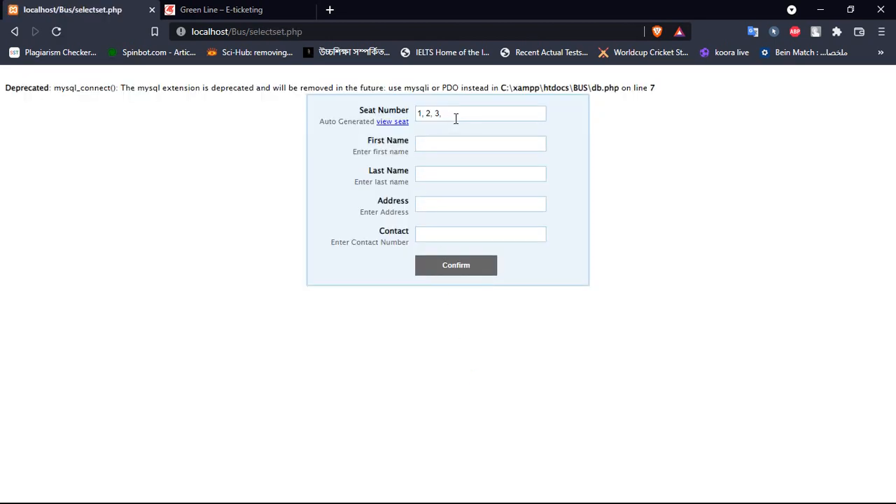
- Check the bus seat layout, autofill the passenger details for seats 1, 2, 3, and confirm
click(406, 121)
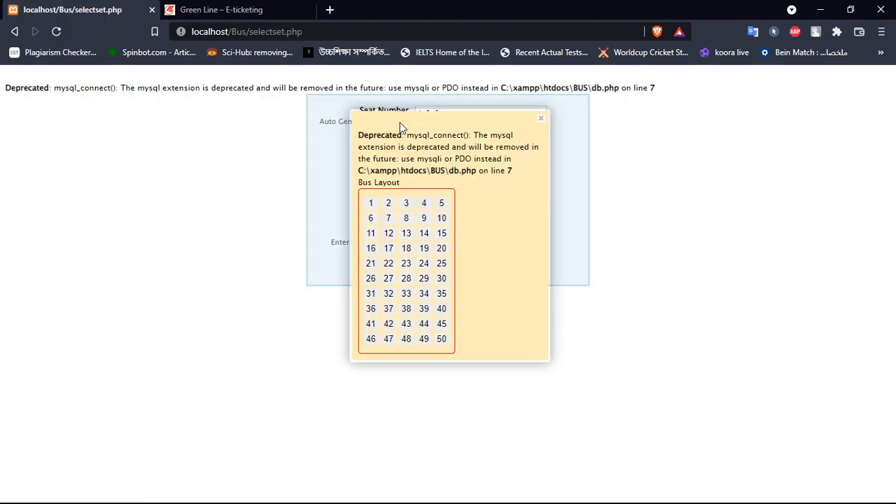
click(541, 118)
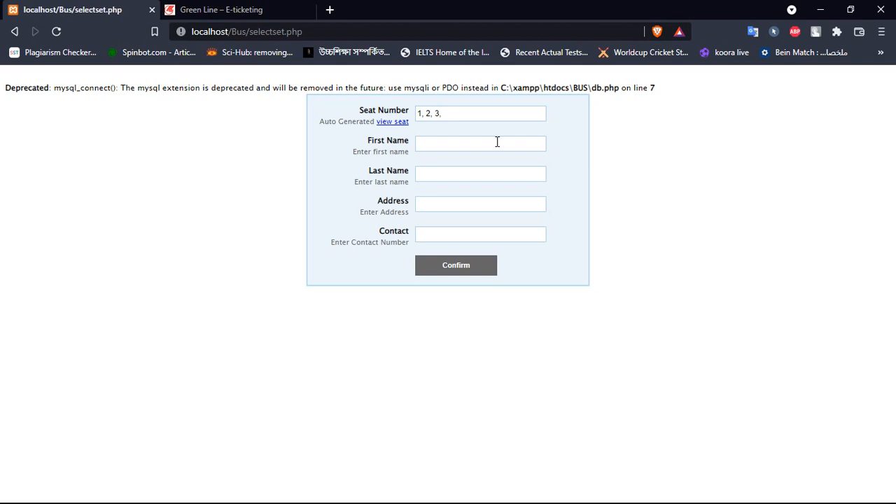
click(496, 142)
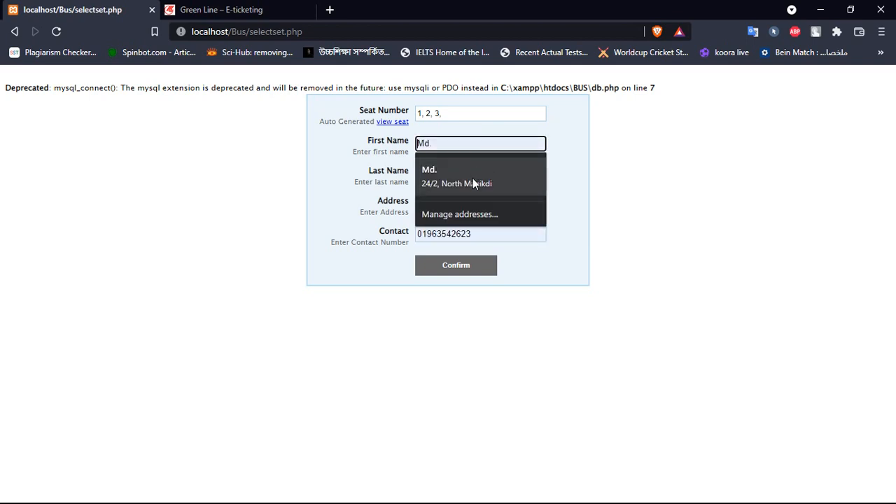
click(473, 178)
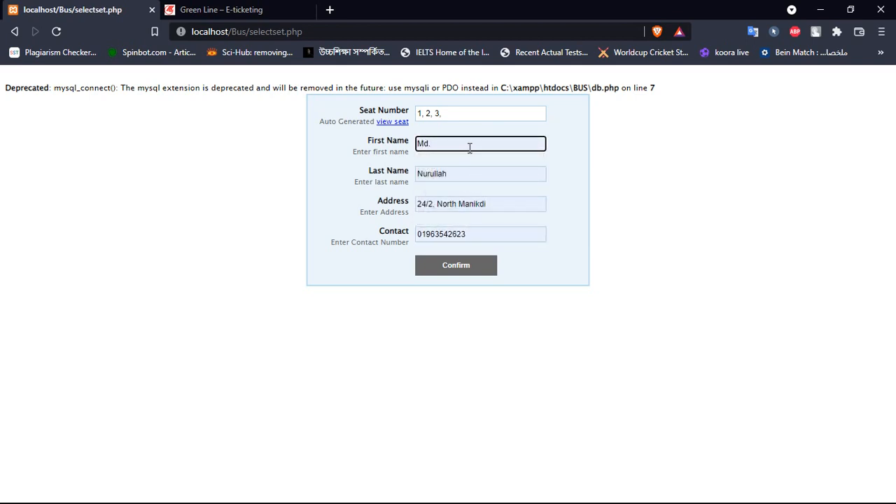
click(465, 270)
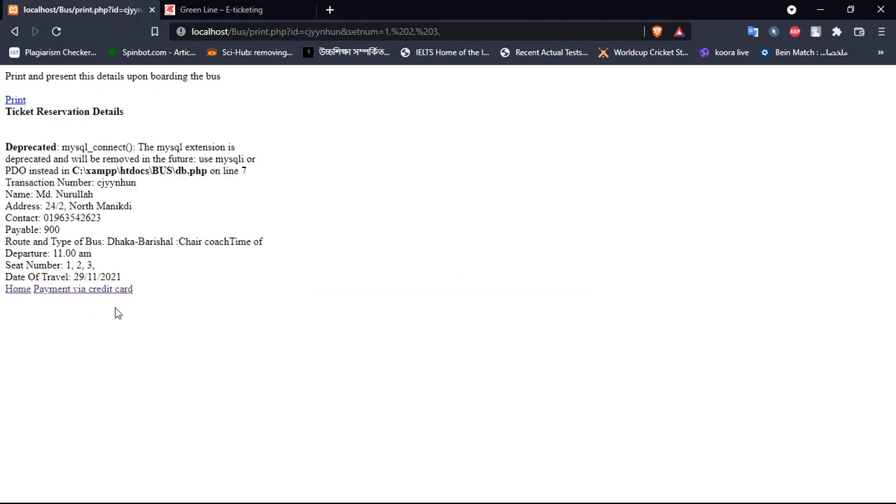
- Print the ticket to PDF on the Desktop, overwriting Inel Power System.pdf
click(19, 103)
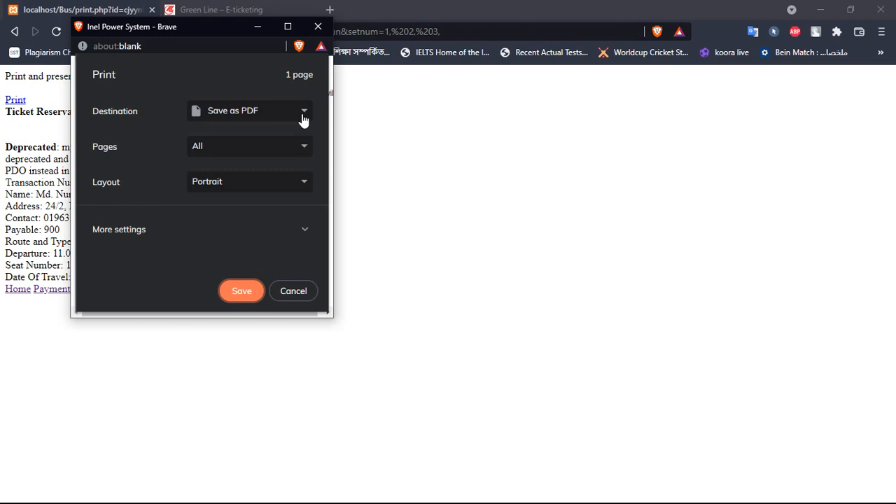
click(242, 292)
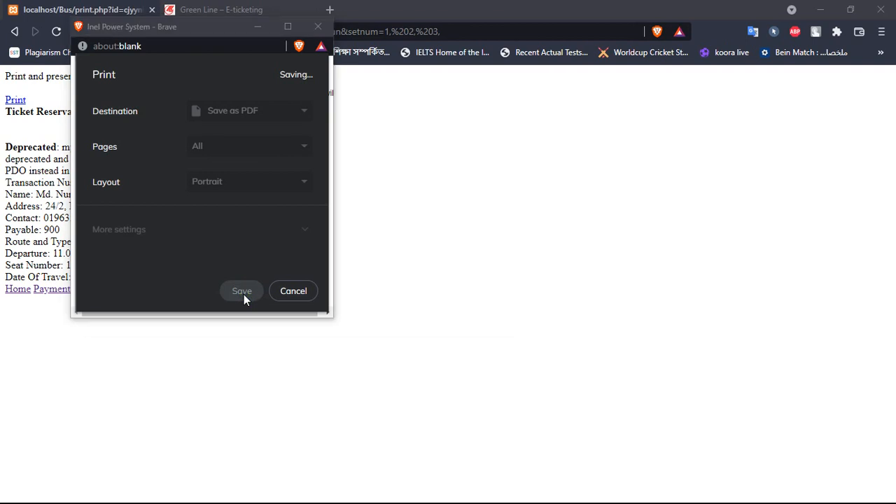
click(413, 312)
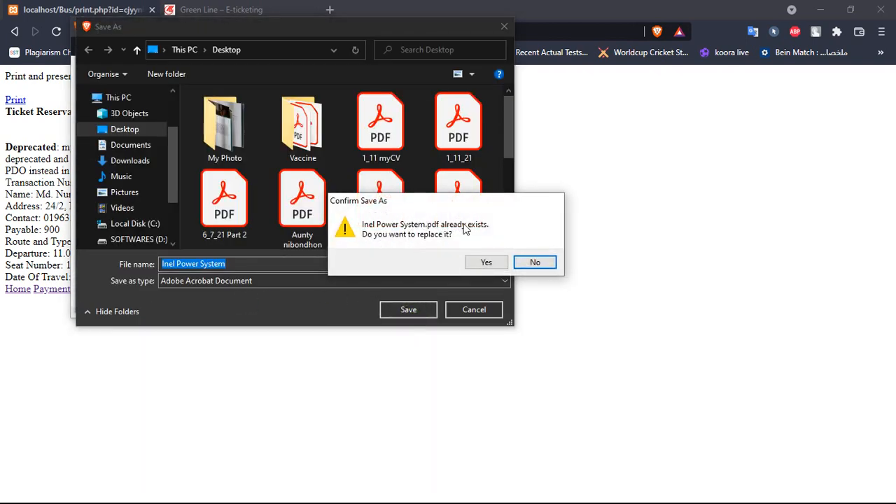
click(488, 264)
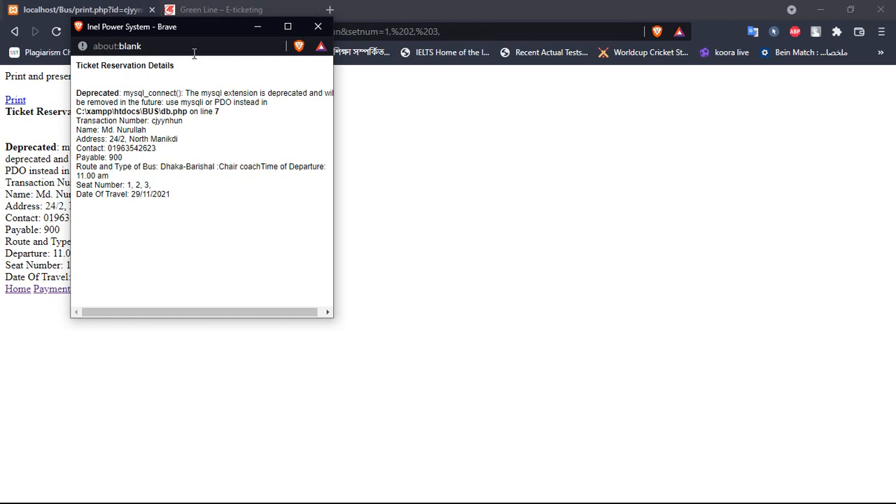
drag(191, 28, 359, 51)
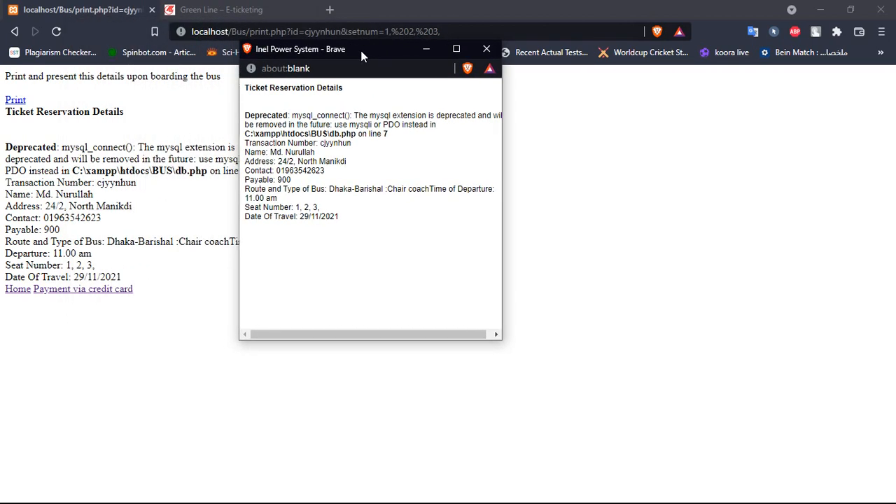
- Close the ticket print preview and go back to the portal Home page
click(486, 49)
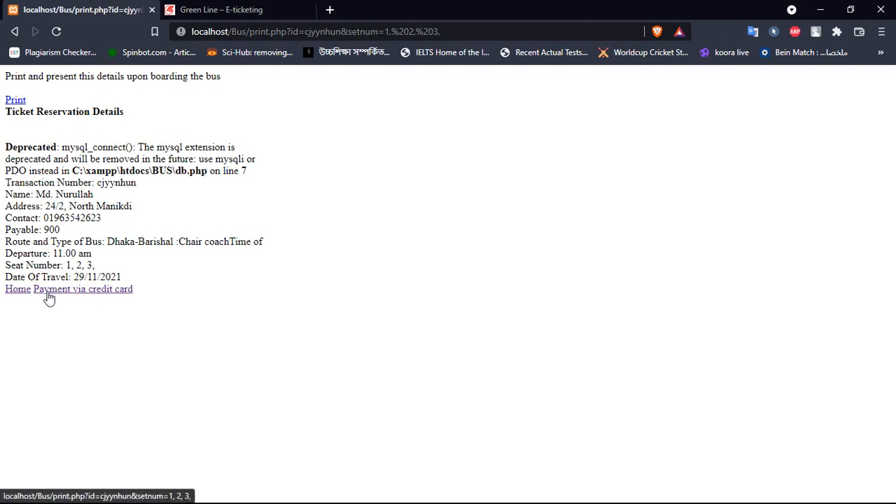
click(16, 297)
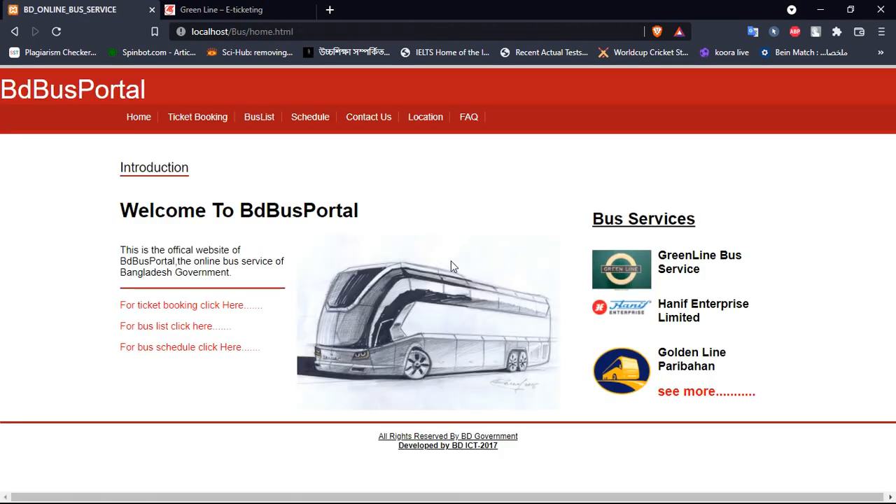
- Log in through ADMIN LOGIN with the saved admin username and the admin password
click(203, 120)
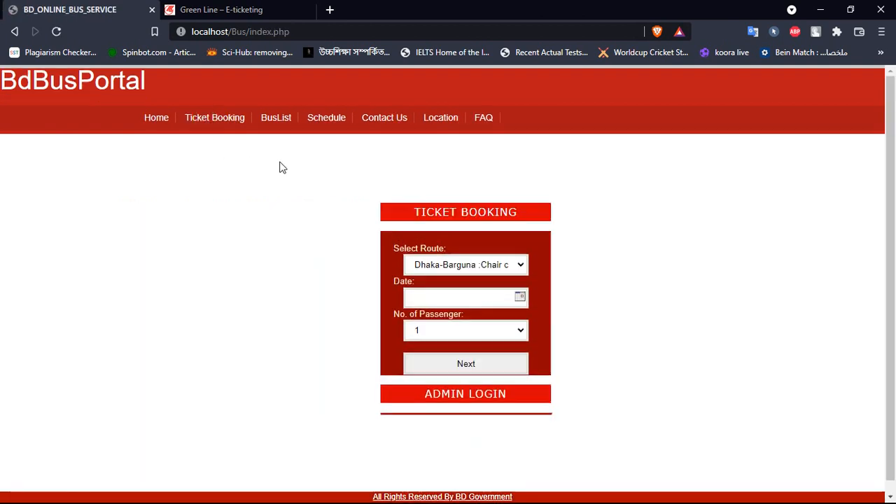
click(474, 409)
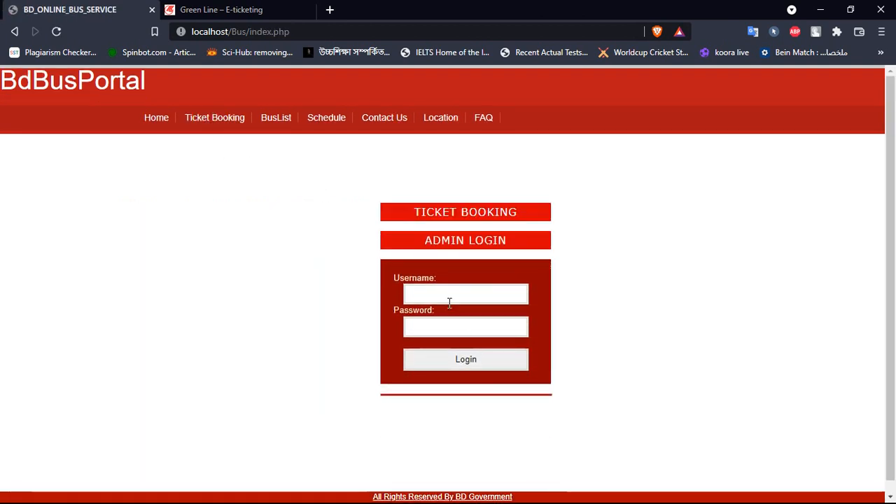
click(440, 292)
click(438, 323)
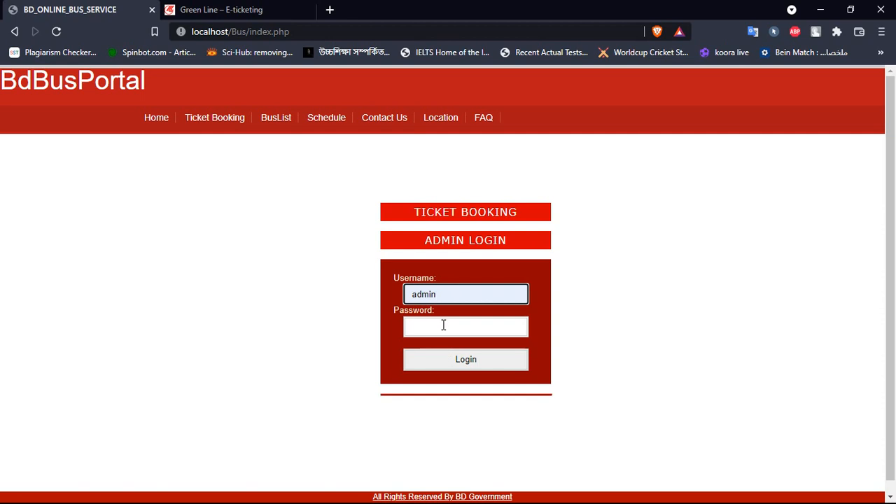
click(445, 327)
text(admin)
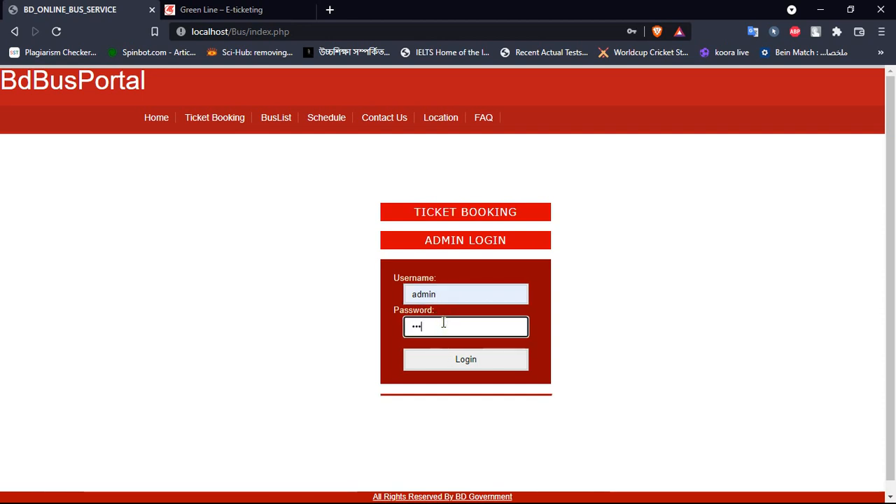
key(Return)
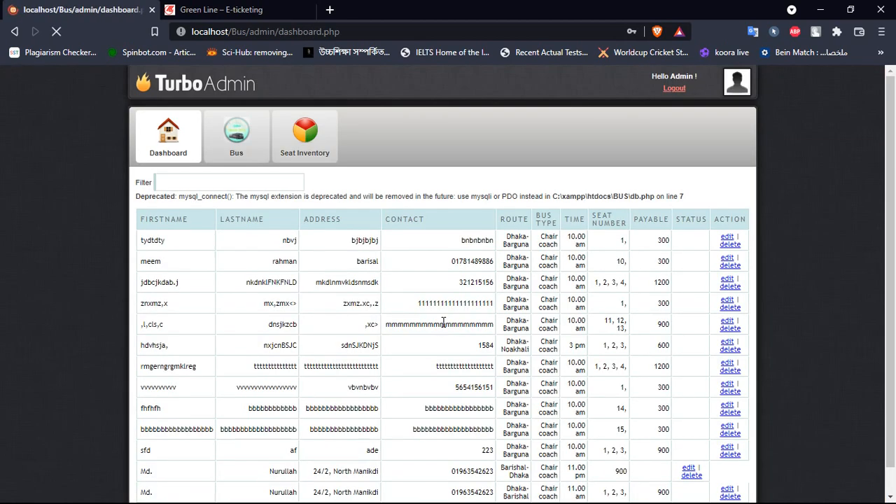
scroll(443, 308, down, 1)
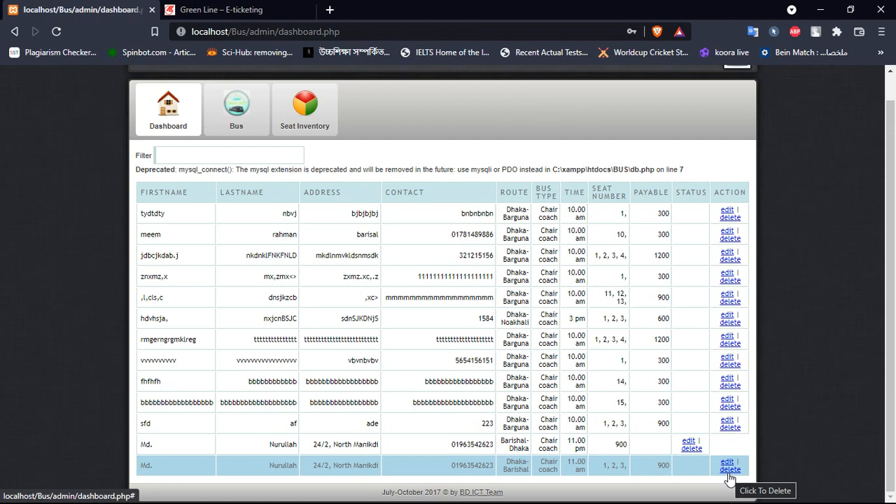
click(218, 157)
text(nurull)
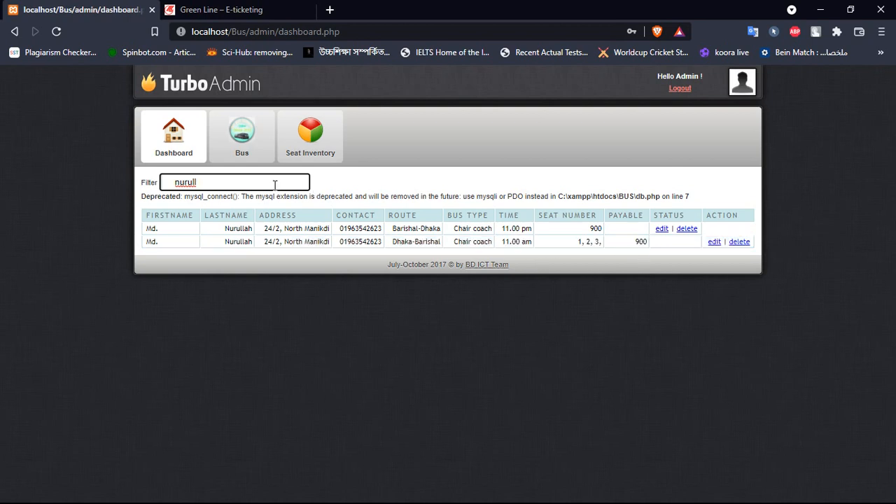
key(BackSpace)
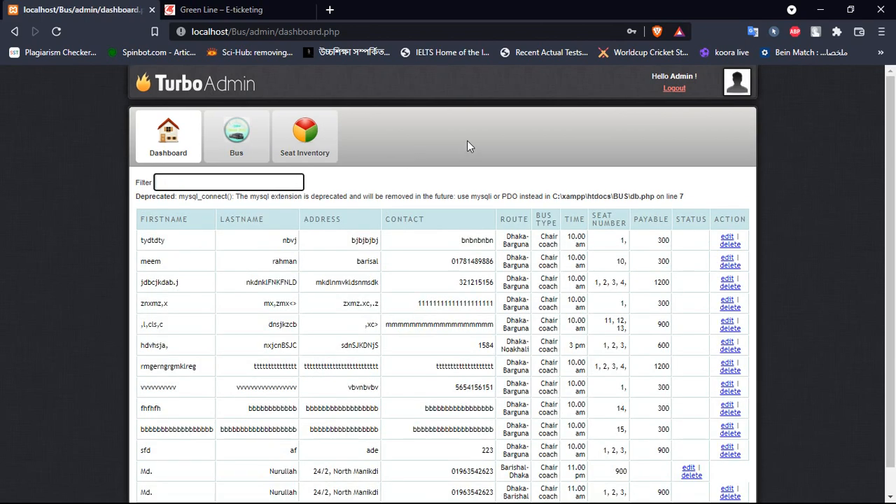
scroll(595, 357, down, 1)
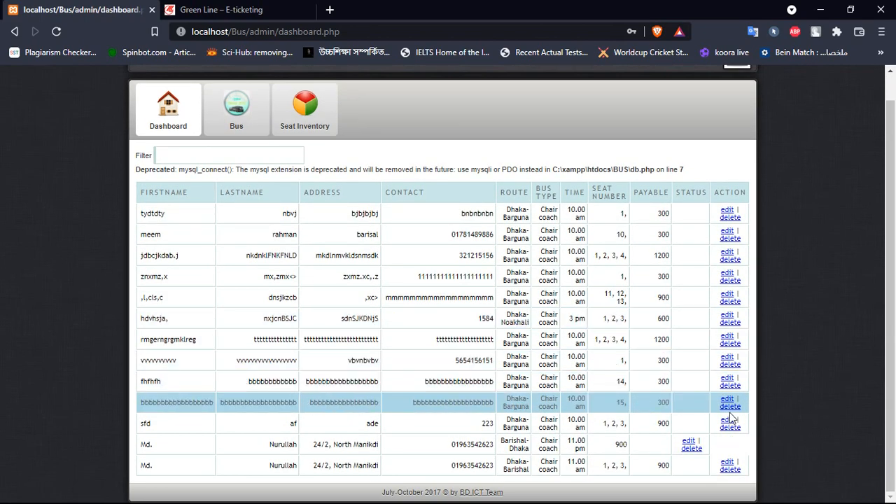
- Set the newest Dhaka-Barishal booking's status to Onboard, then delete that booking
click(727, 462)
click(400, 140)
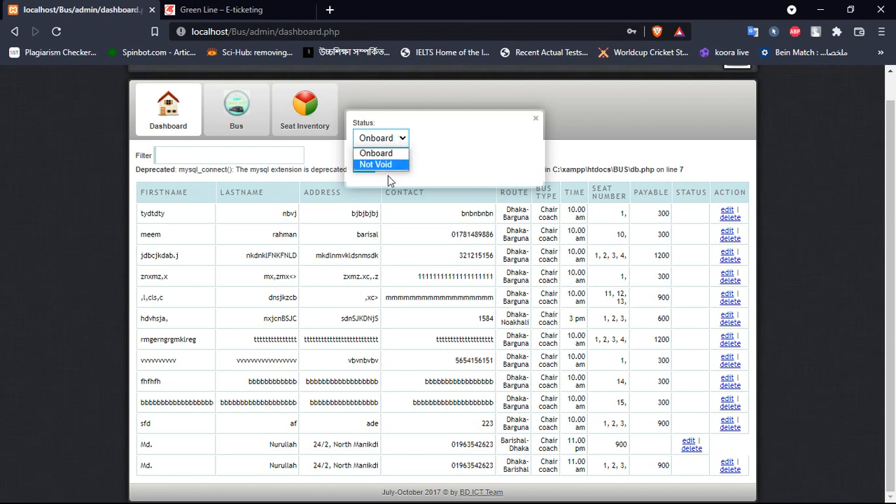
click(405, 143)
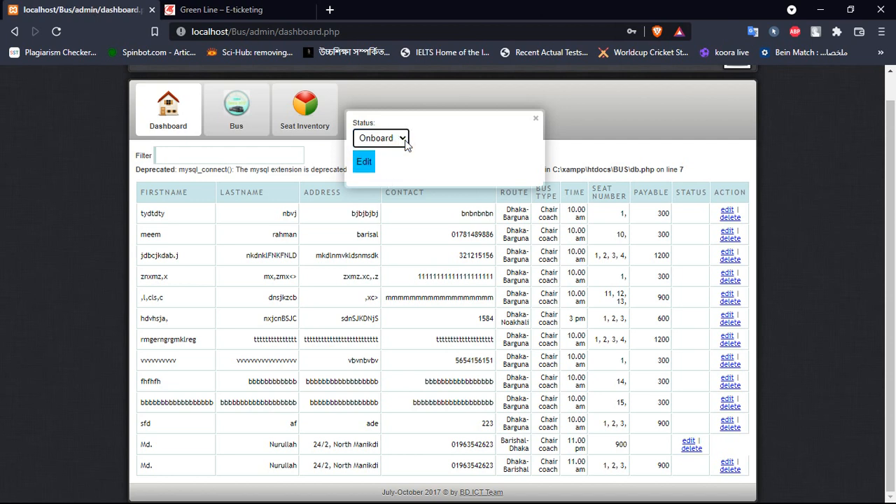
click(364, 163)
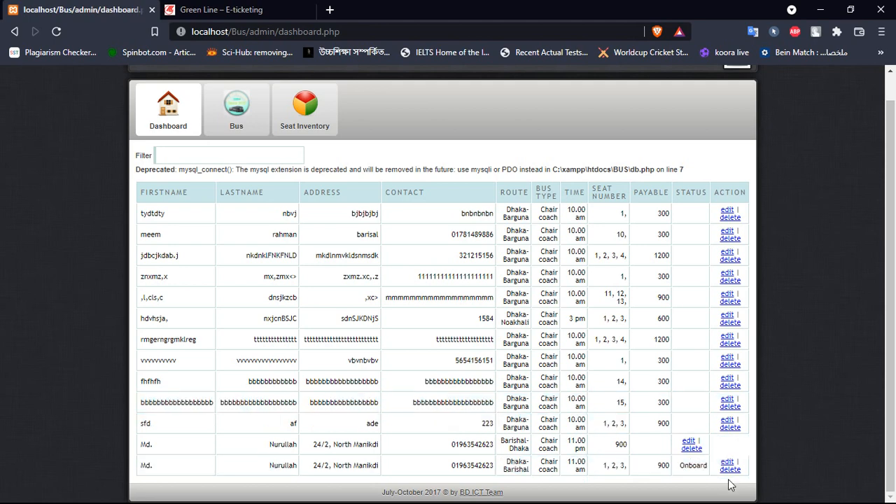
click(730, 471)
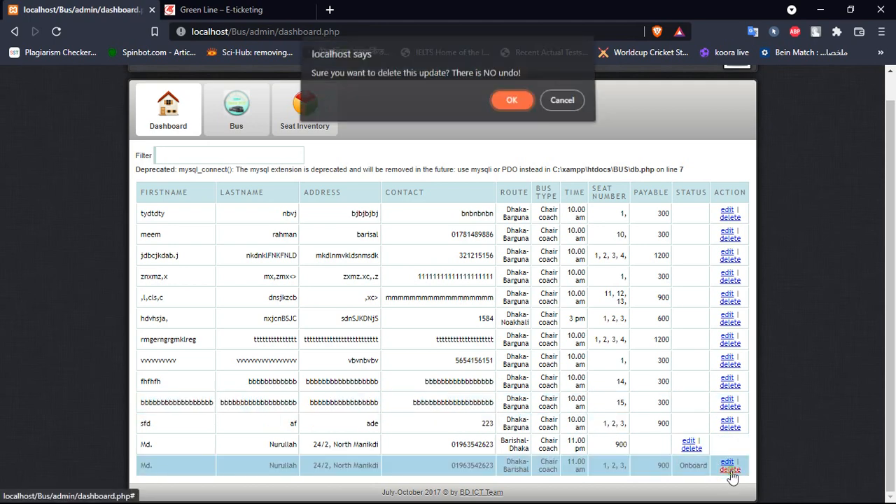
click(511, 112)
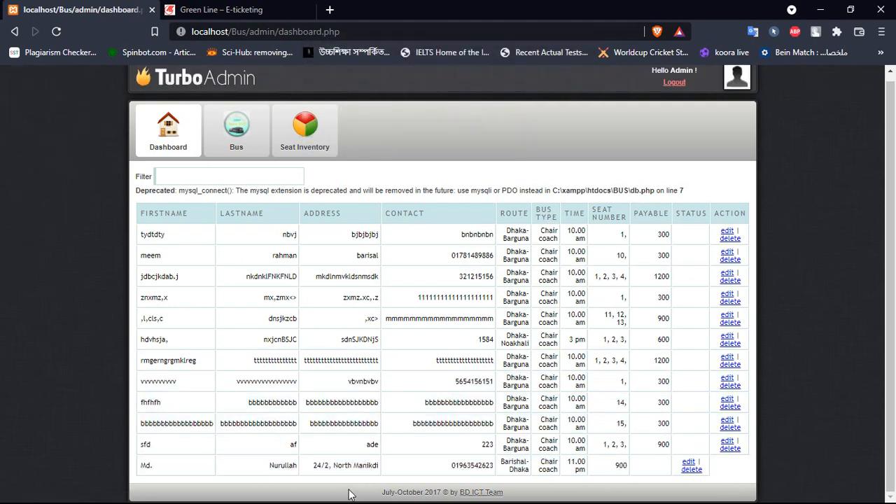
- Start a new bus route with bus type Ac and route bangladesh- India
click(239, 149)
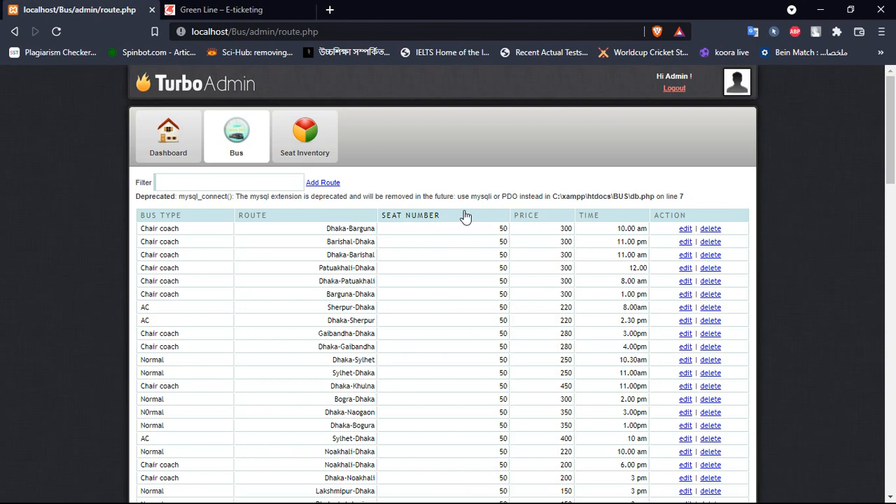
scroll(516, 316, down, 10)
scroll(518, 317, up, 10)
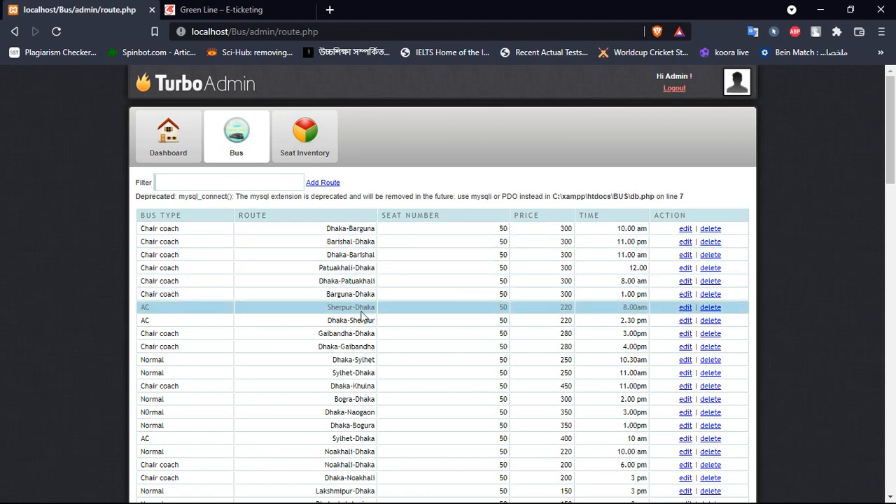
scroll(362, 317, down, 1)
click(328, 121)
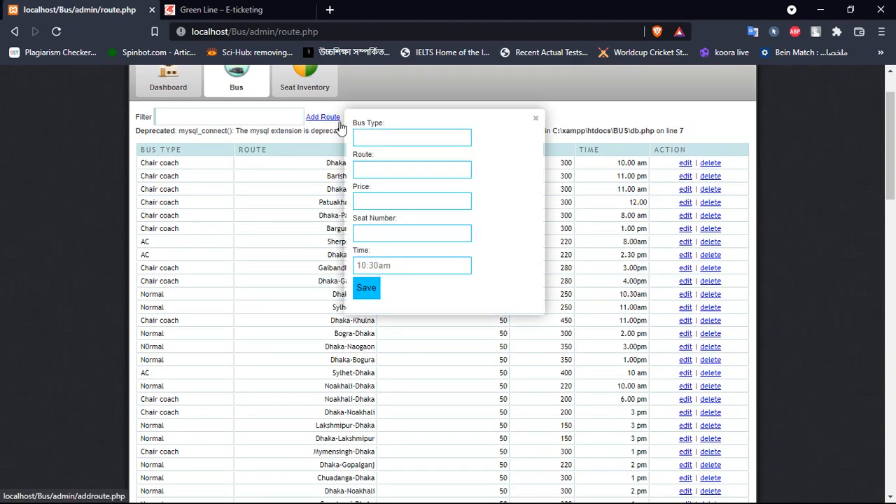
click(404, 133)
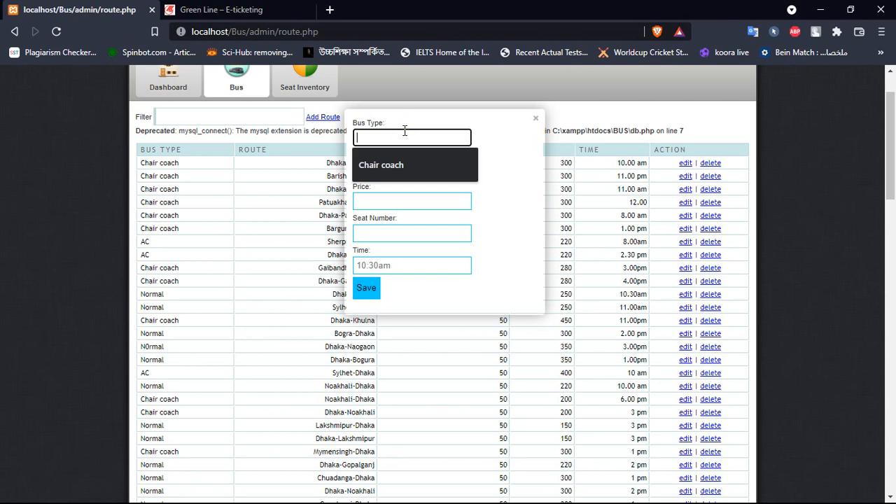
text(A)
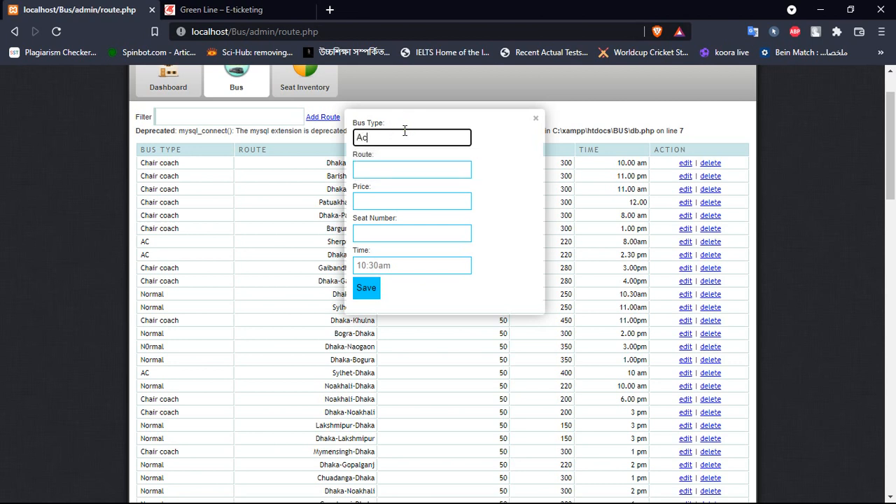
text(c)
click(400, 171)
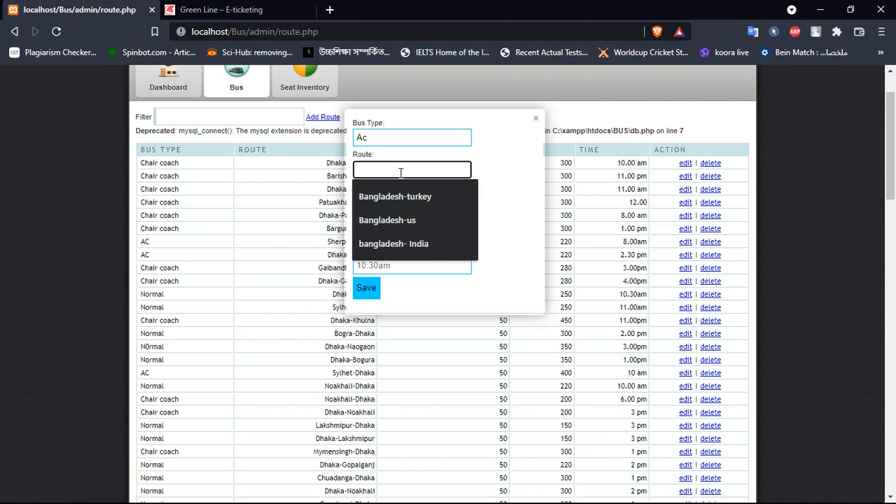
click(412, 243)
- Give the route price 1500, 50 seats, departure 11.00, and save it
click(422, 199)
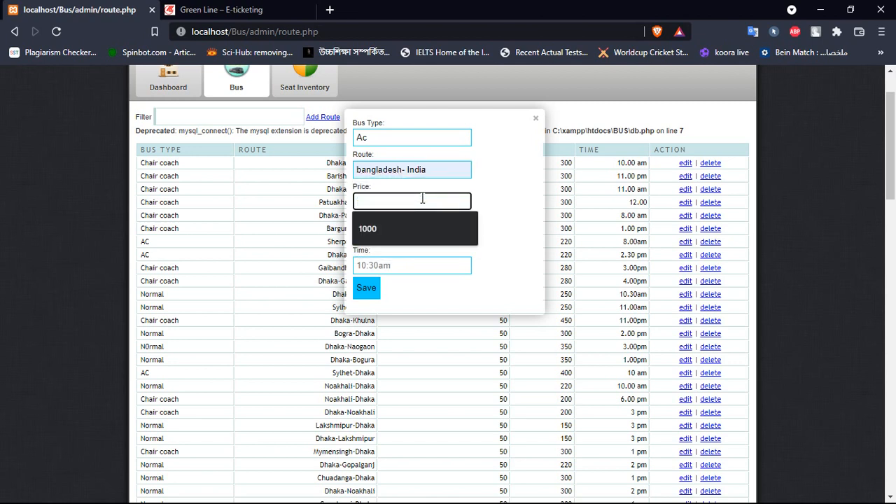
text(1500)
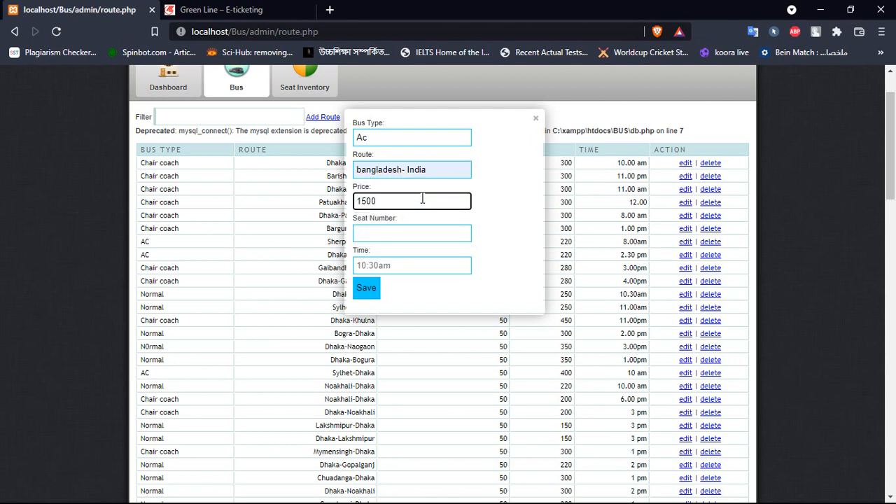
click(414, 231)
click(392, 261)
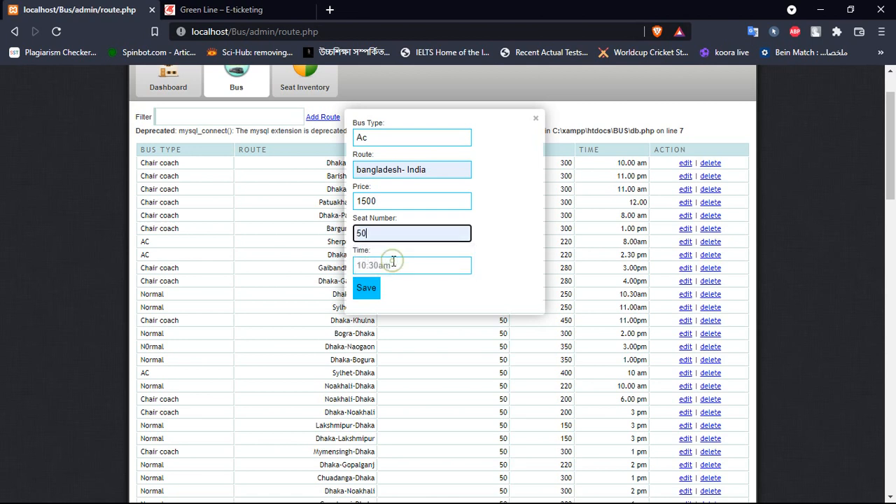
click(392, 269)
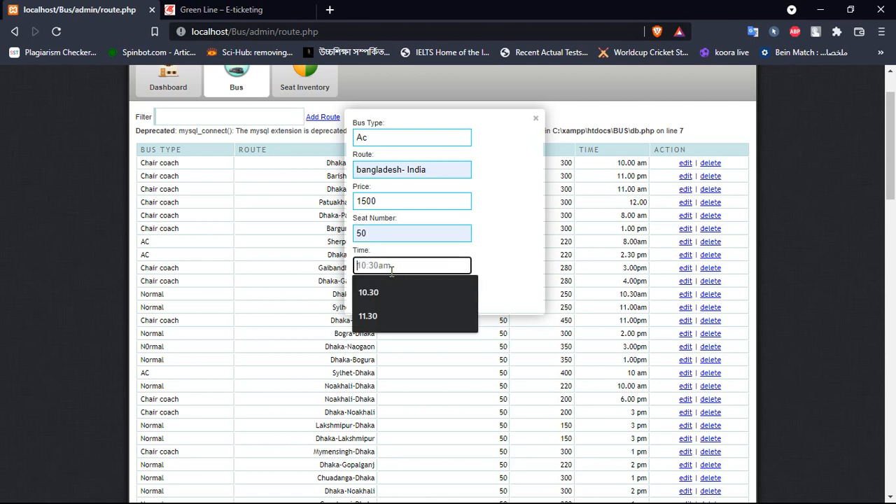
text(11.00)
click(371, 297)
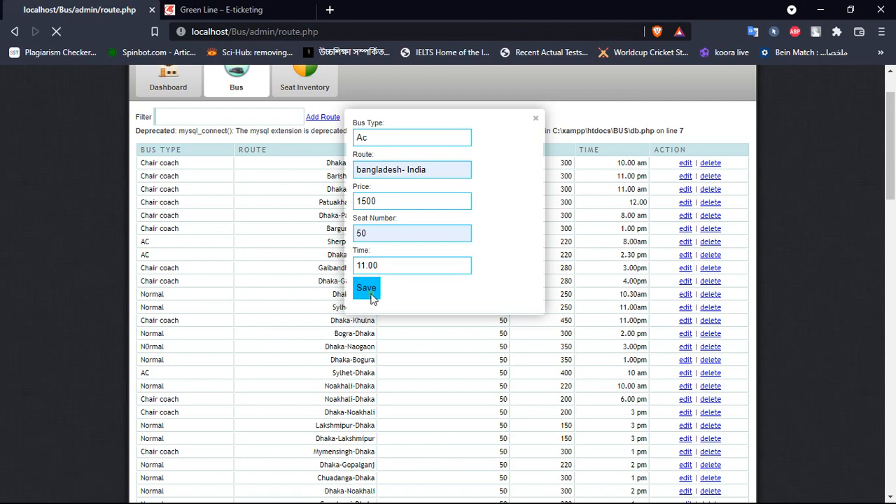
- Filter routes by 'bang' to find the Ac bangladesh- India route, clear the filter, and open Seat Inventory
scroll(501, 295, down, 5)
scroll(526, 466, down, 1)
scroll(526, 466, up, 6)
click(219, 182)
text(bangl)
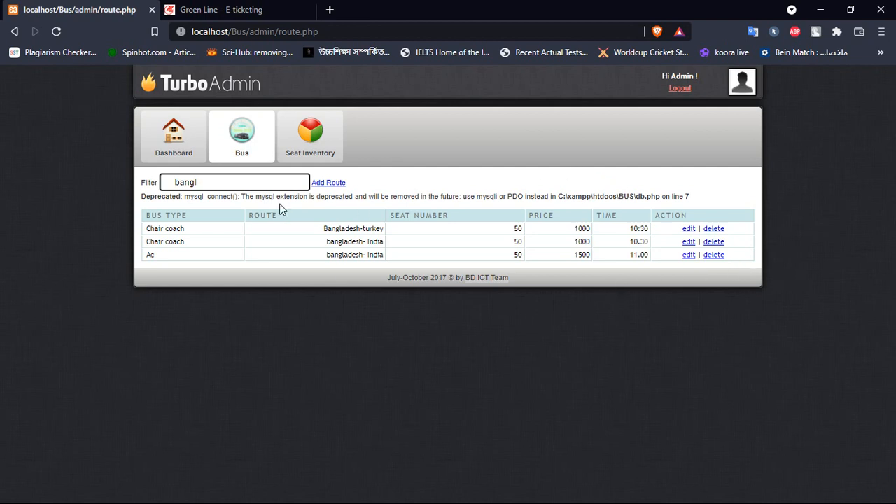
double_click(211, 183)
key(BackSpace)
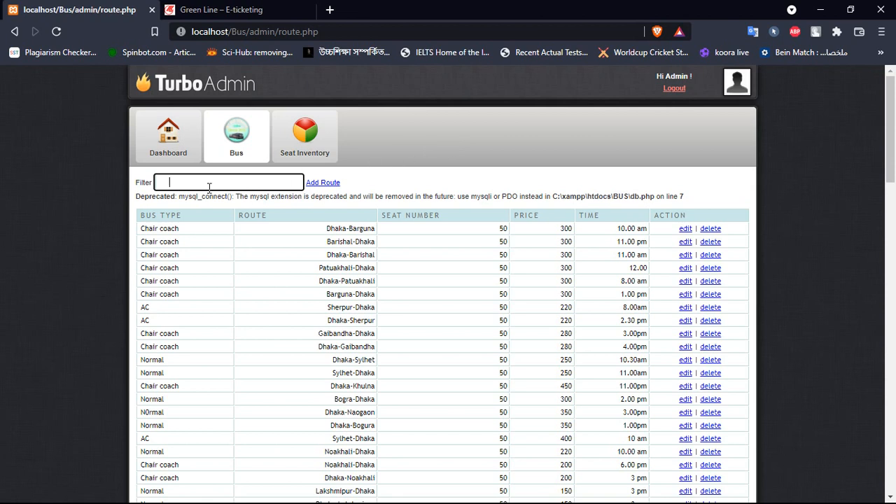
click(298, 153)
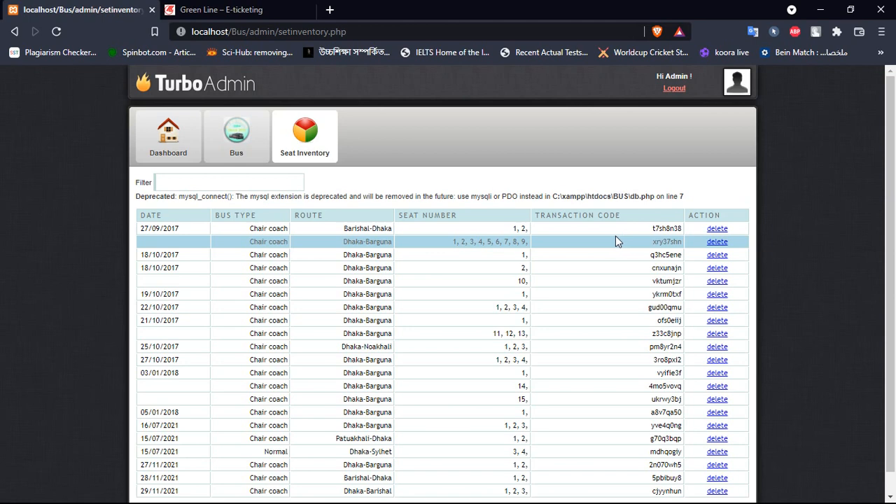
- Delete the 29/11/2021 Dhaka-Barishal seat record (seats 1, 2, 3) and confirm the removal
scroll(467, 223, down, 1)
scroll(467, 222, up, 1)
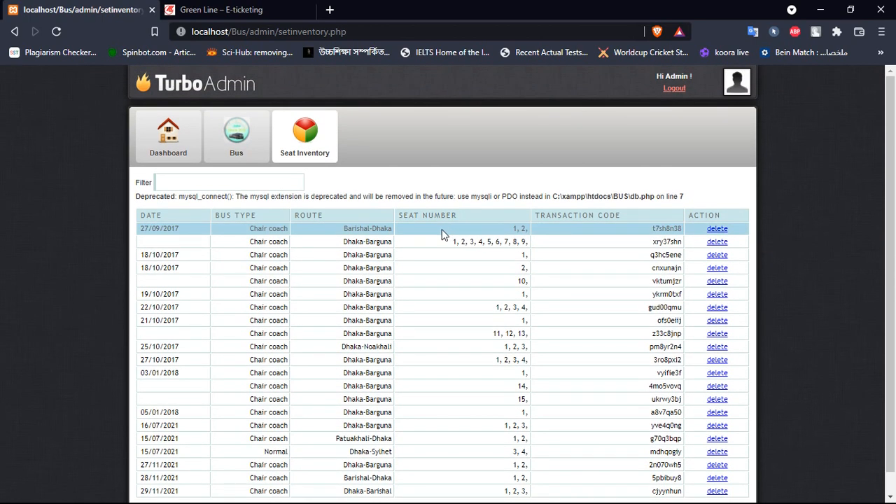
scroll(498, 290, down, 1)
scroll(367, 224, up, 1)
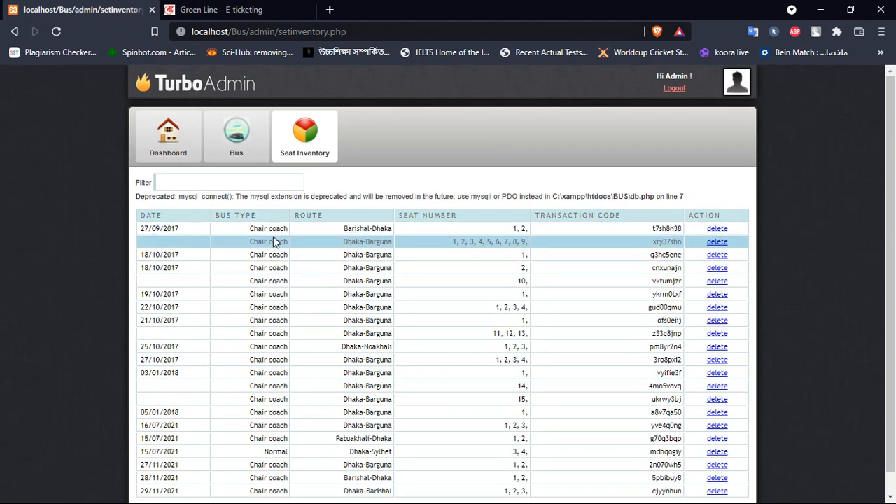
scroll(269, 238, down, 1)
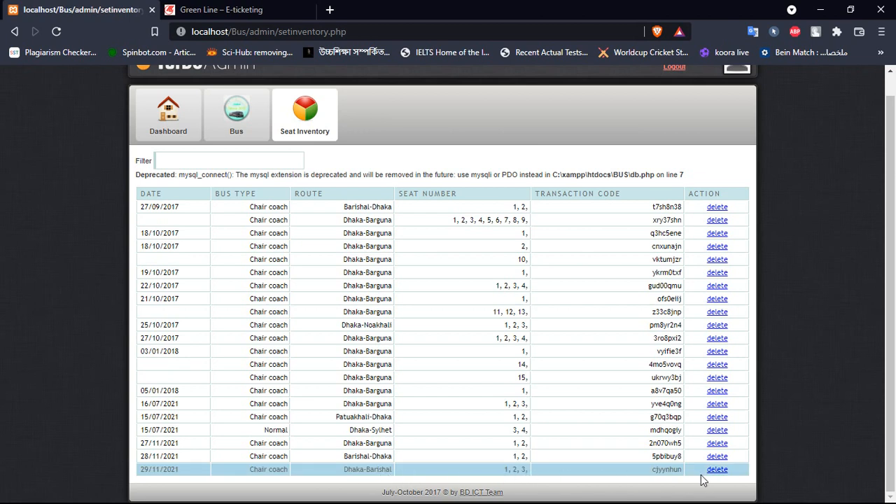
click(725, 474)
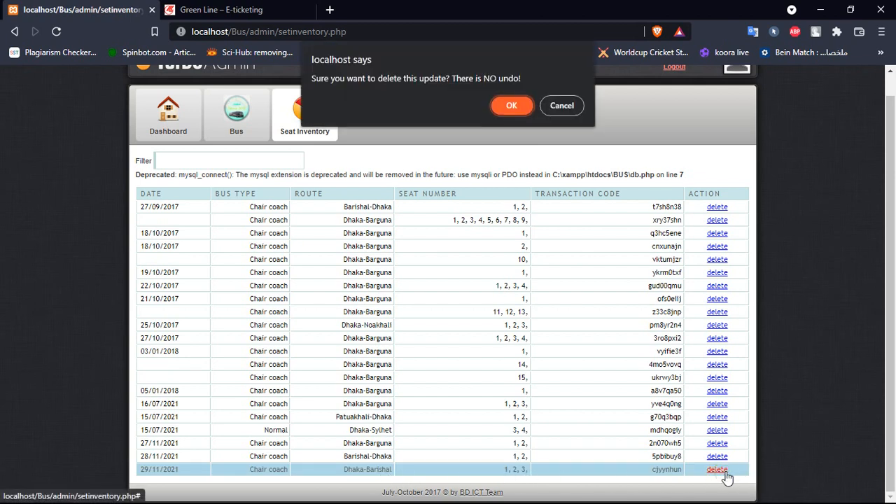
click(512, 106)
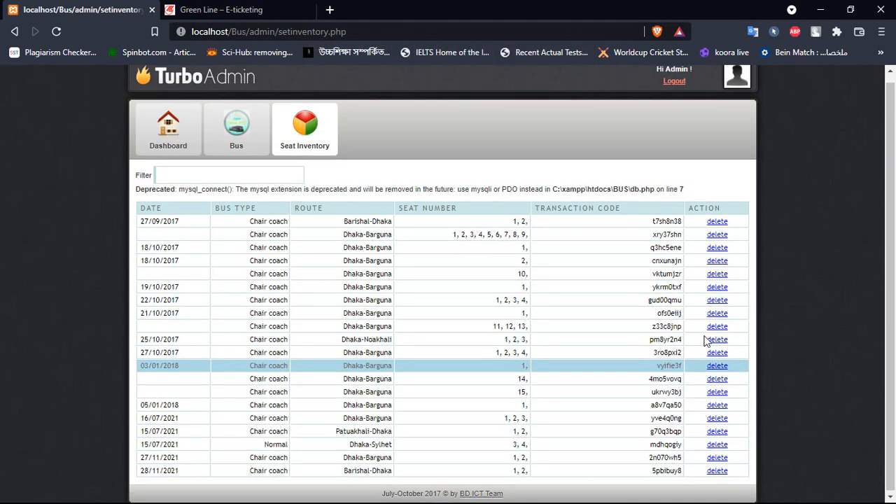
scroll(432, 184, up, 1)
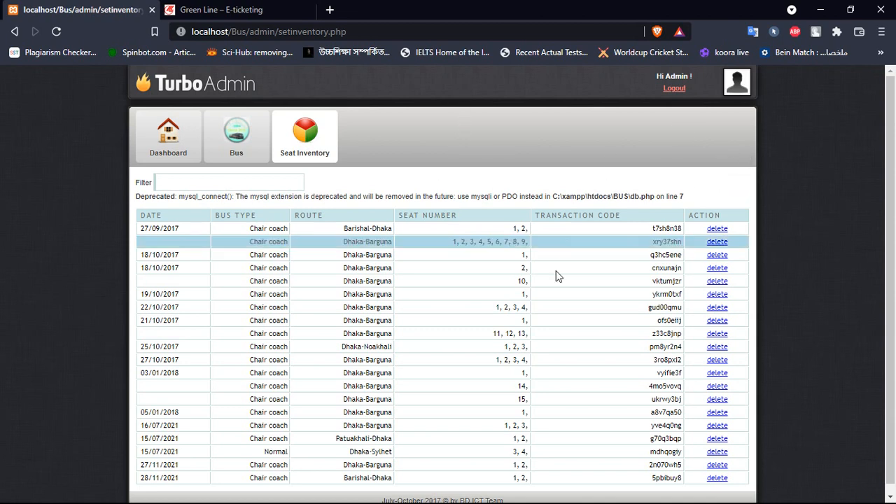
- Log out of TurboAdmin and return to the public home page with its Bus Services list
click(674, 89)
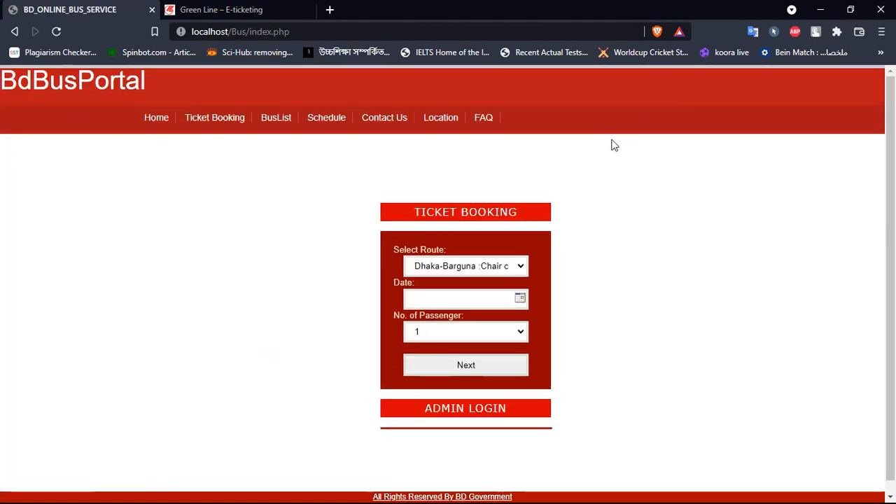
click(151, 121)
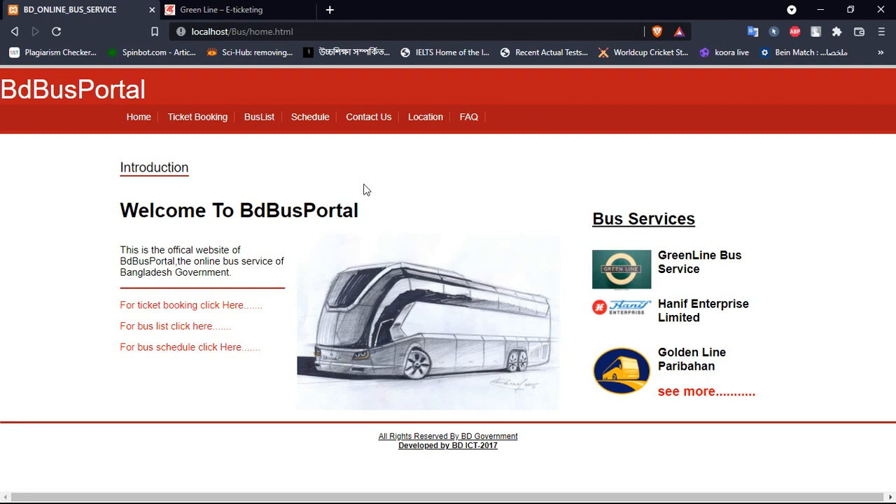
click(145, 119)
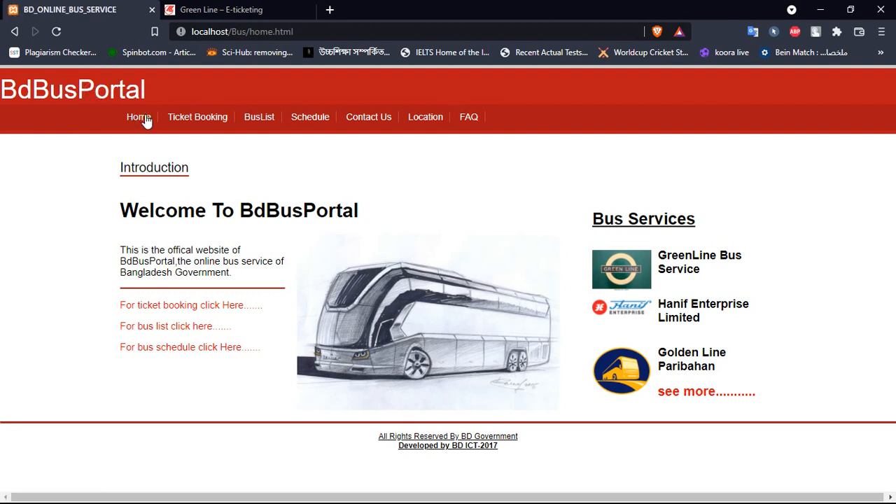